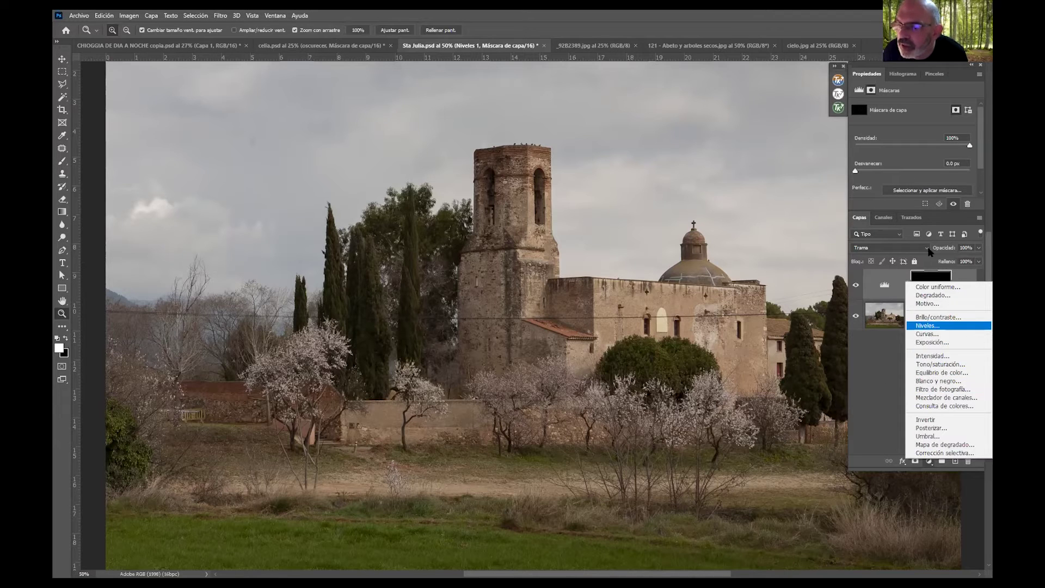
# Add a second Levels adjustment layer, set its blend mode to Multiplicar and invert its mask to black
pyautogui.press('Return')
pyautogui.click(888, 248)
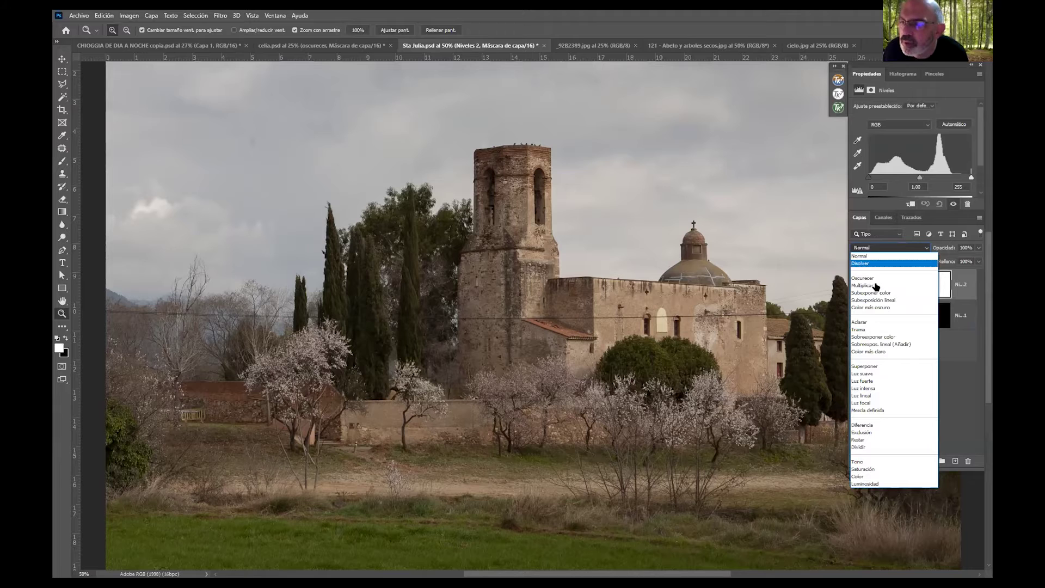
pyautogui.press('Return')
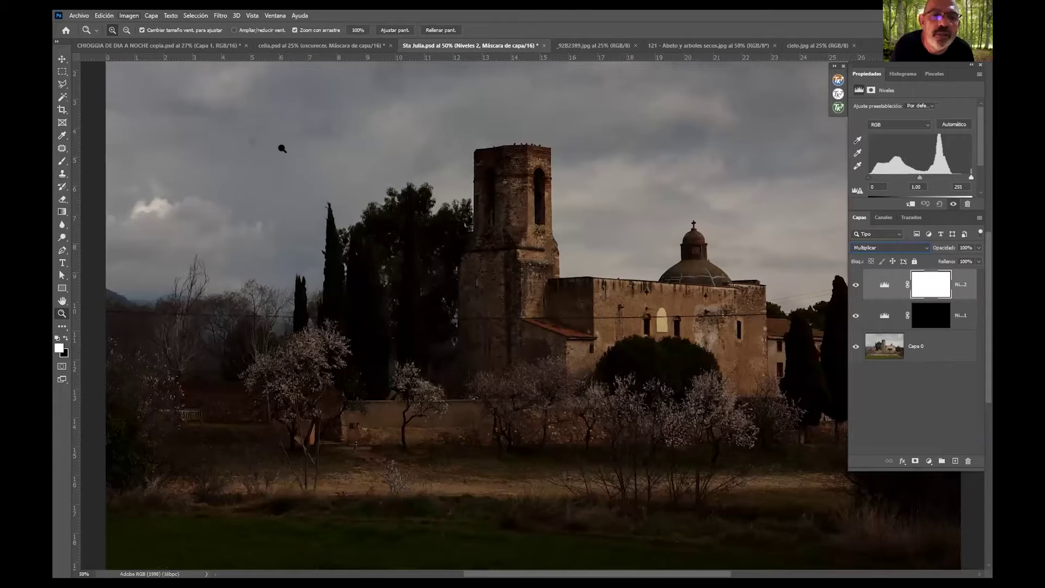
pyautogui.click(282, 148)
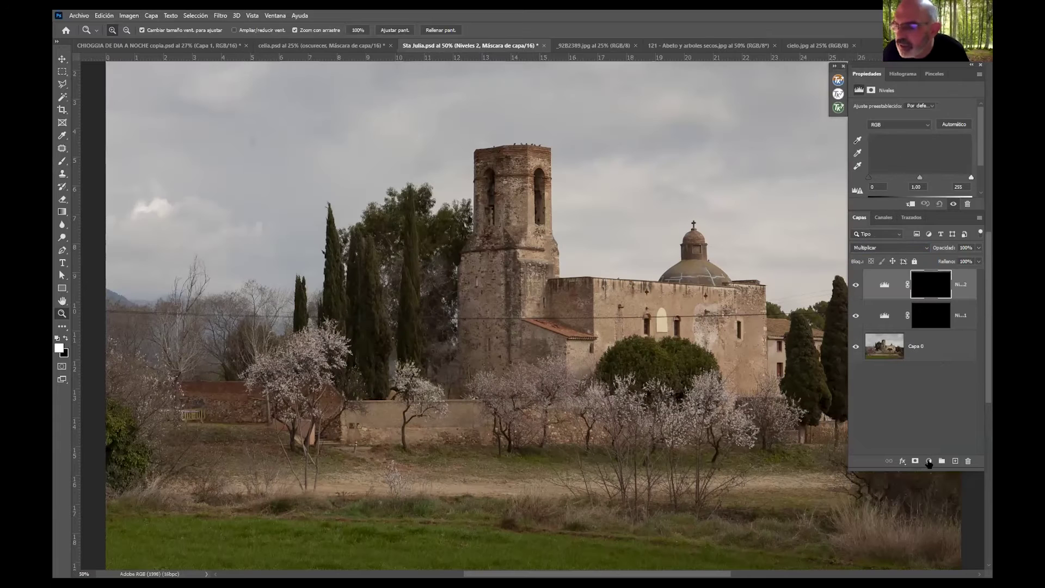
# Add a third Levels adjustment layer on top and set its blend mode to Superponer
pyautogui.click(930, 461)
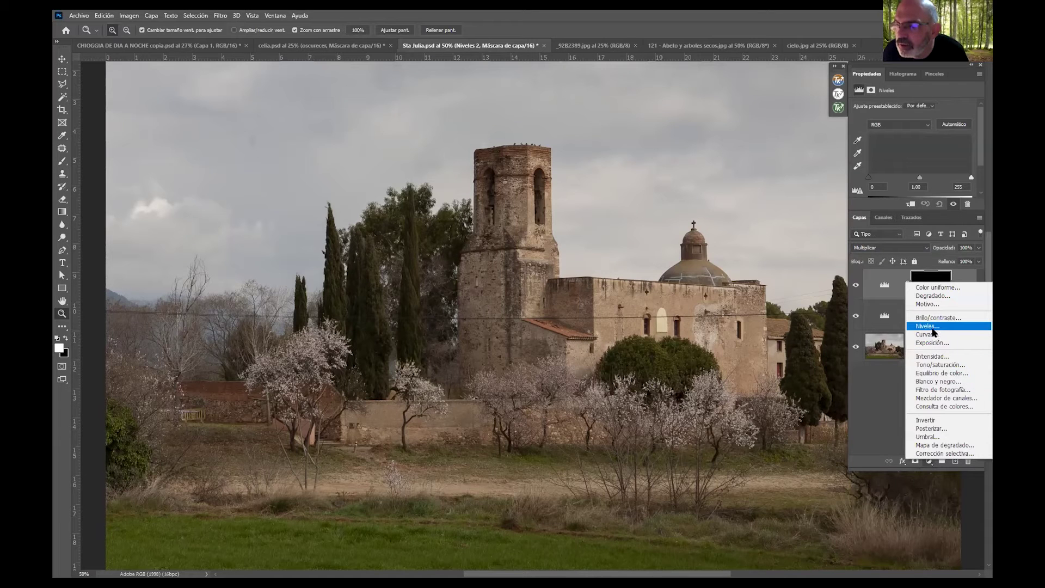
pyautogui.click(933, 330)
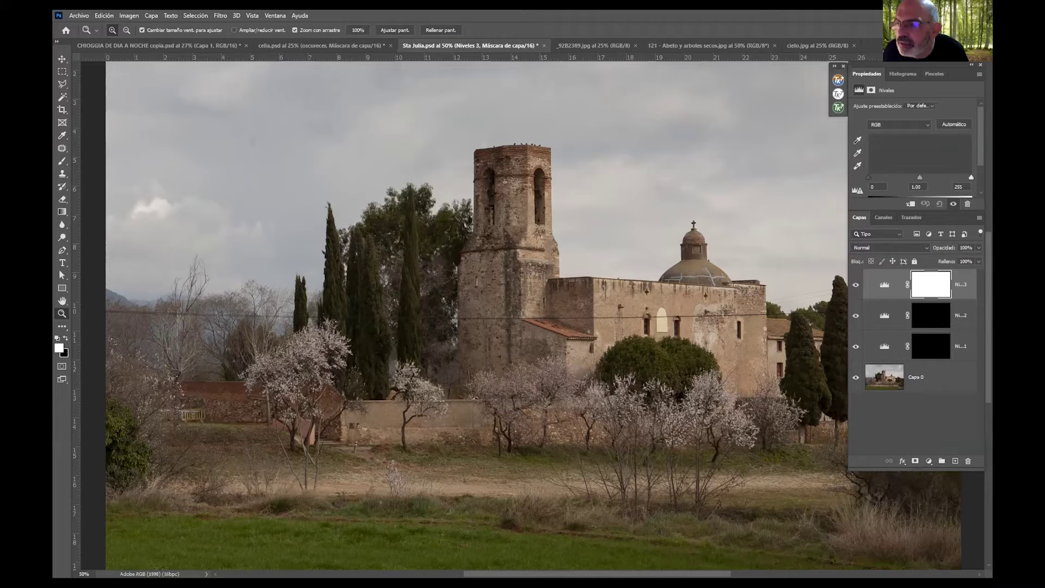
pyautogui.click(884, 245)
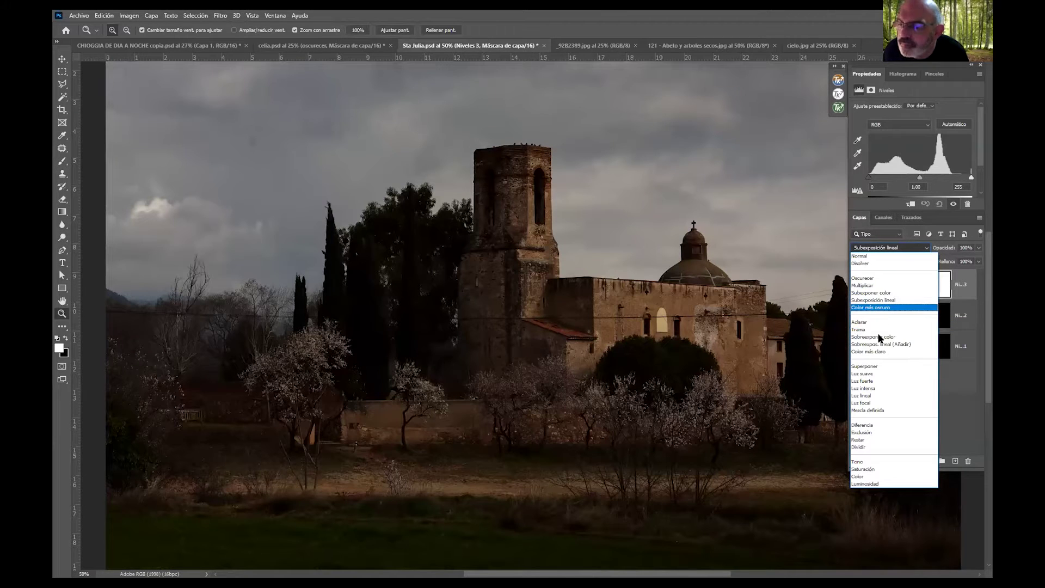
pyautogui.press('Up')
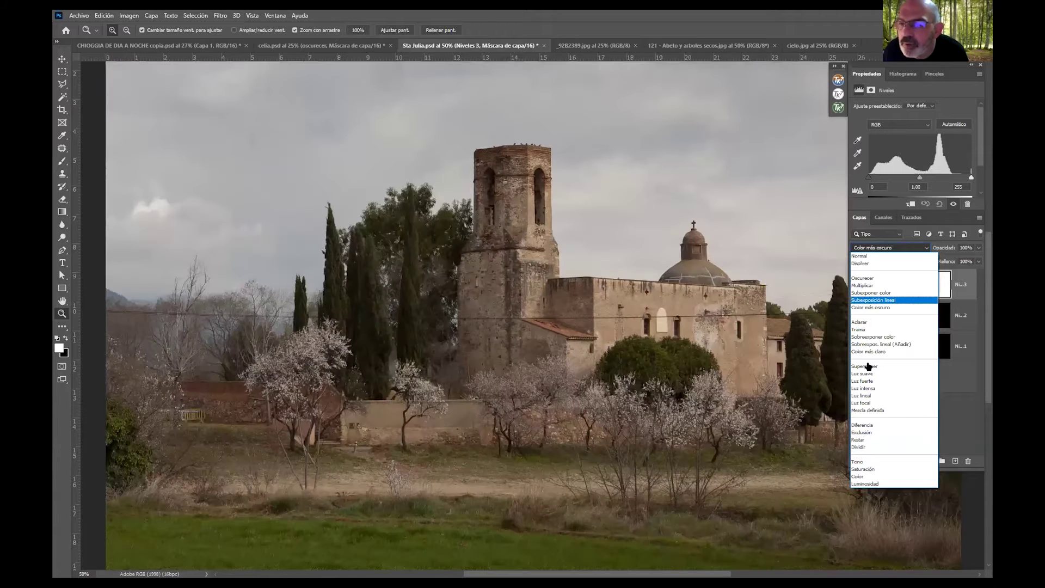
pyautogui.press('Down')
pyautogui.press('Down')
pyautogui.press('Down')
pyautogui.press('Down')
pyautogui.press('Down')
pyautogui.press('Down')
pyautogui.press('Down')
pyautogui.press('Return')
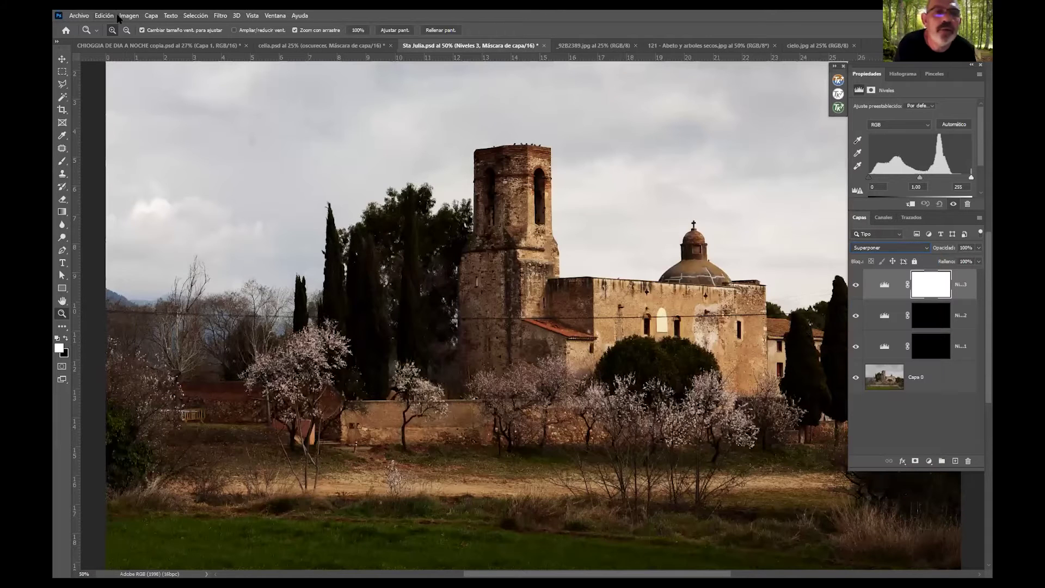
# Invert the white mask of the Superponer Levels layer to black
pyautogui.click(127, 17)
pyautogui.moveTo(205, 43)
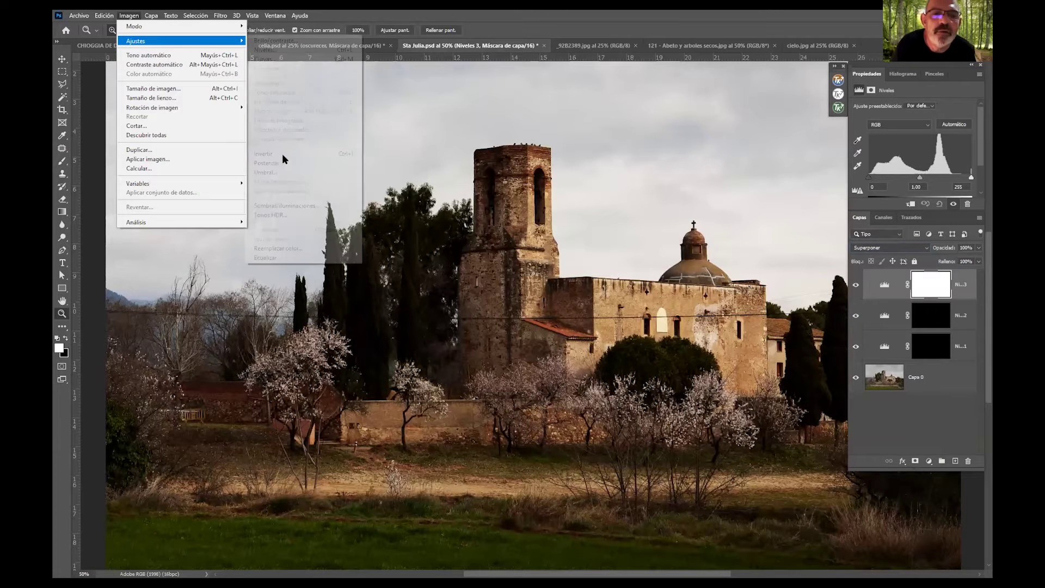
pyautogui.click(282, 157)
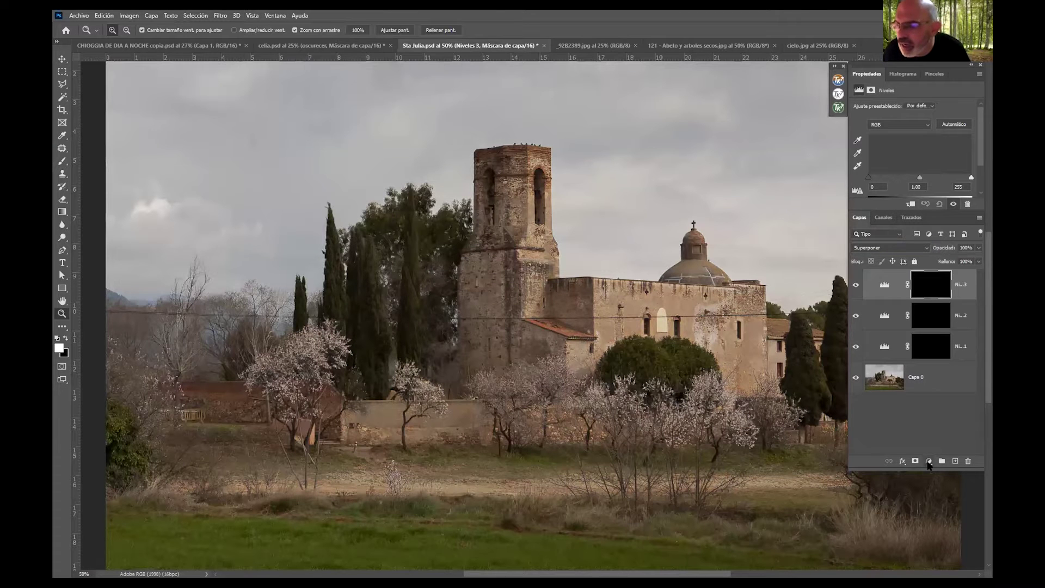
# Add a Tono/saturación adjustment layer with saturation at -72 and clip it to the Levels layer directly below
pyautogui.click(929, 462)
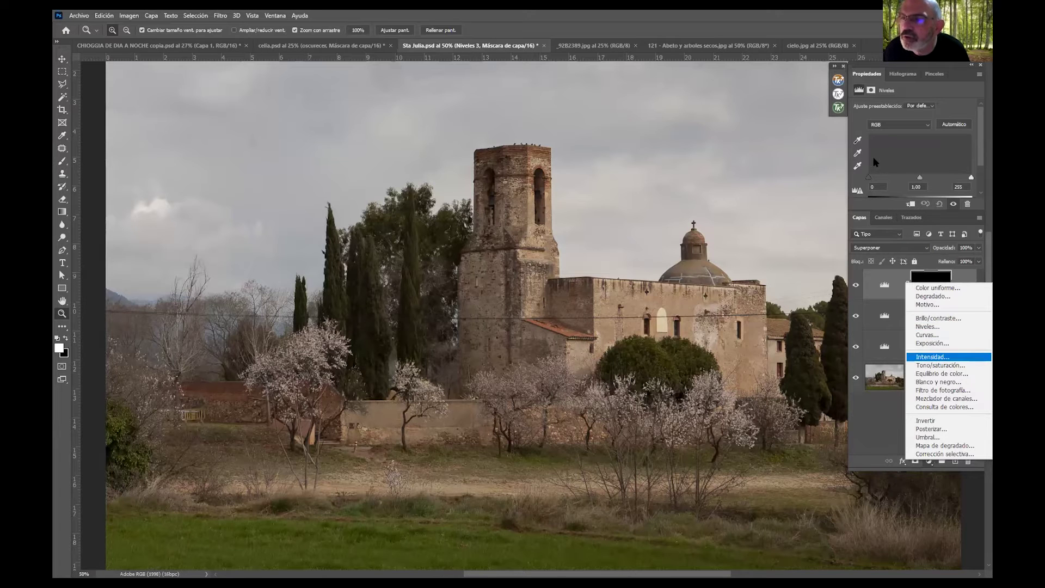
pyautogui.press('Down')
pyautogui.press('Return')
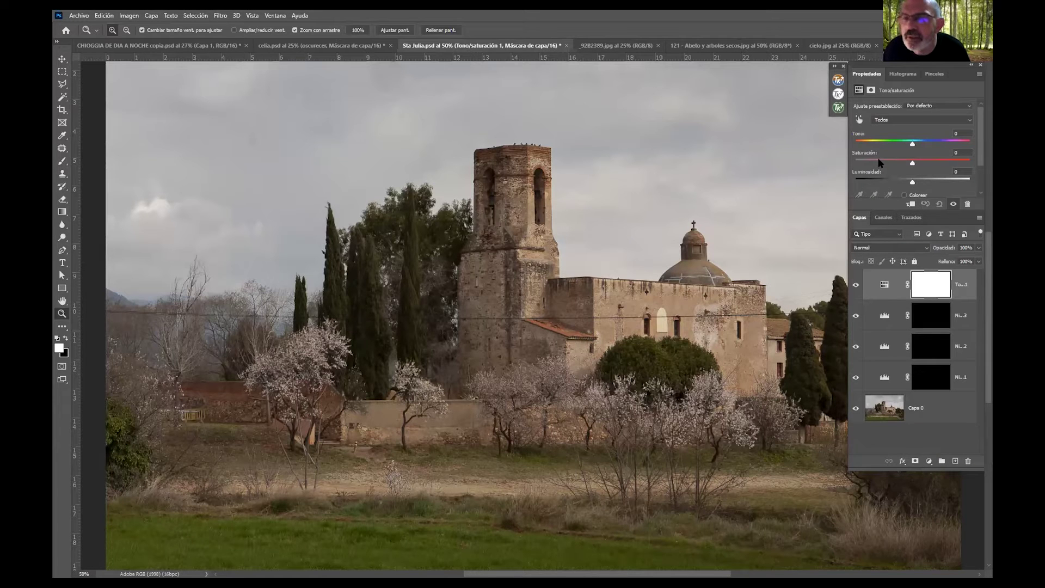
pyautogui.click(880, 161)
pyautogui.click(873, 162)
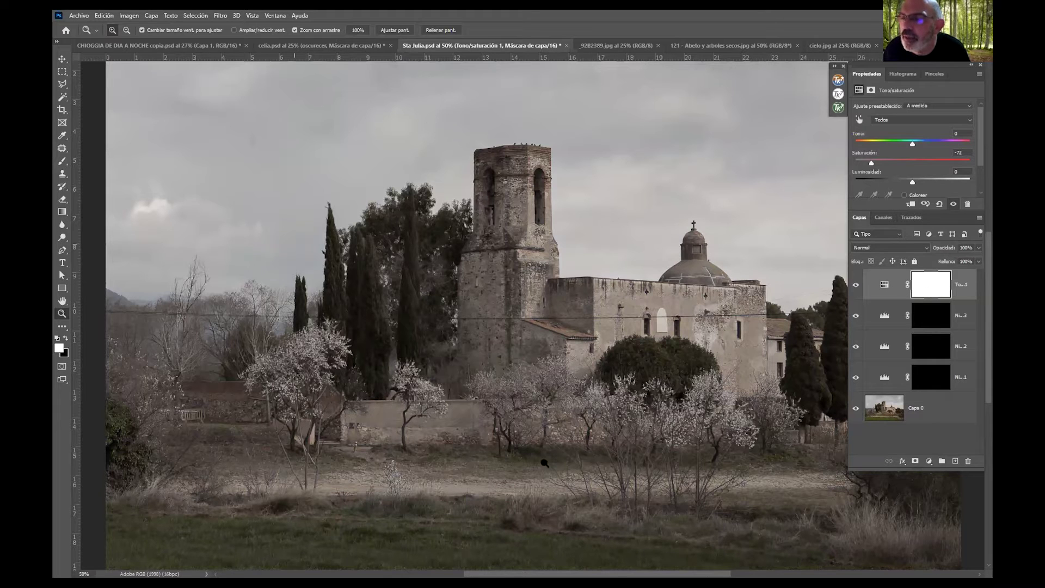
pyautogui.click(911, 206)
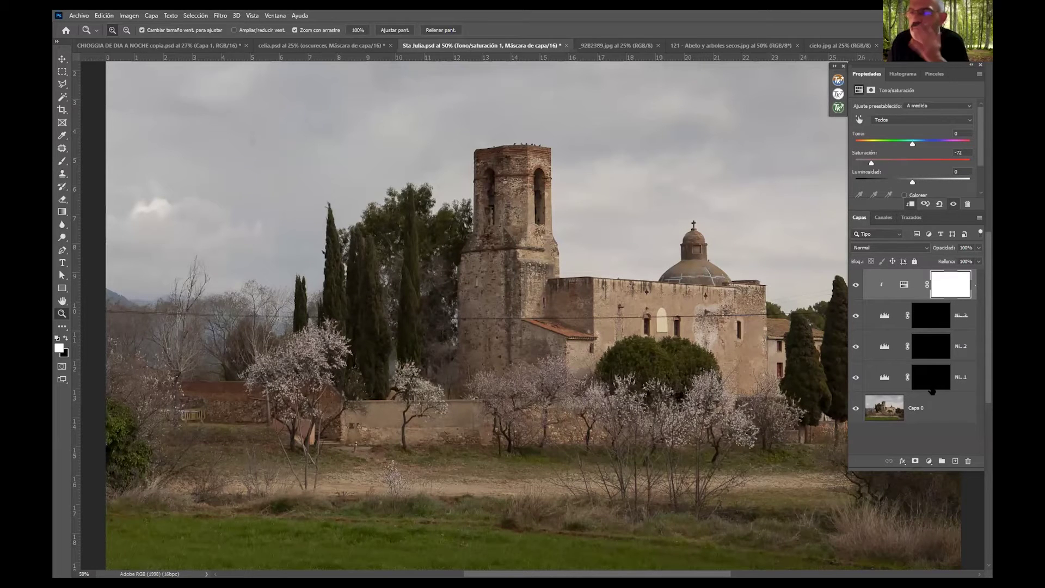
# Target the mask of the Trama Levels layer and prepare a smaller white brush at 11% opacity
pyautogui.hotkey('alt', '[')
pyautogui.hotkey('alt', '[')
pyautogui.hotkey('alt', '[')
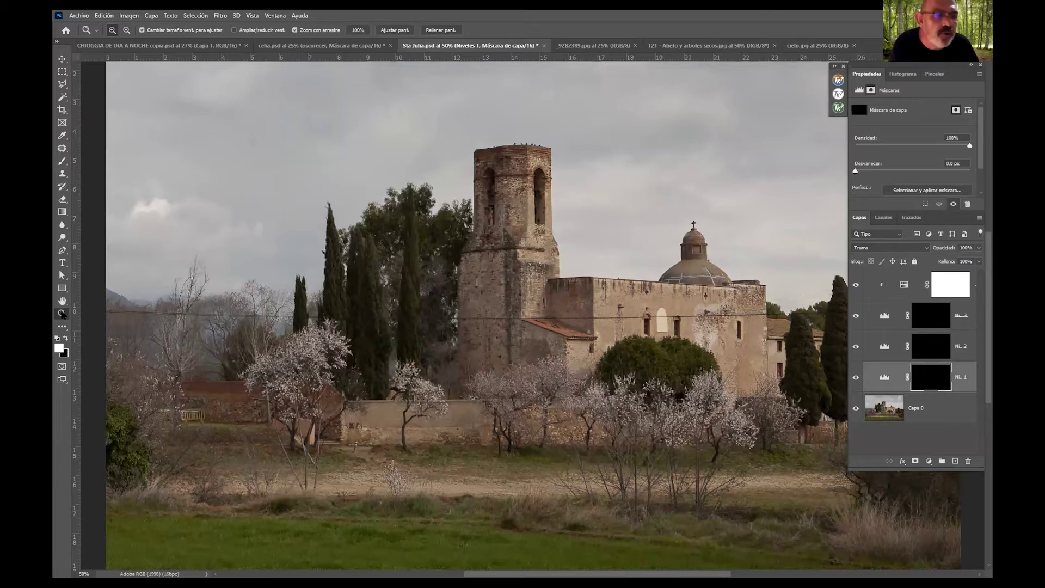
pyautogui.scroll(2, 562, 273)
pyautogui.click(63, 161)
pyautogui.scroll(1, 531, 128)
pyautogui.press('[')
pyautogui.press('[')
pyautogui.press('[')
pyautogui.press('[')
pyautogui.press('[')
pyautogui.press('[')
pyautogui.press('[')
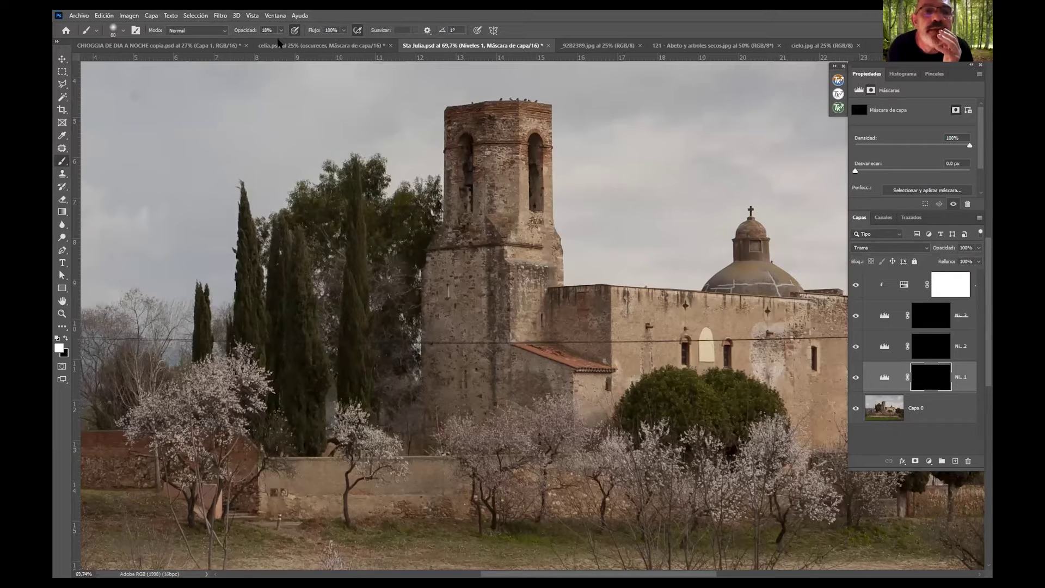
pyautogui.moveTo(279, 42); pyautogui.dragTo(275, 41)
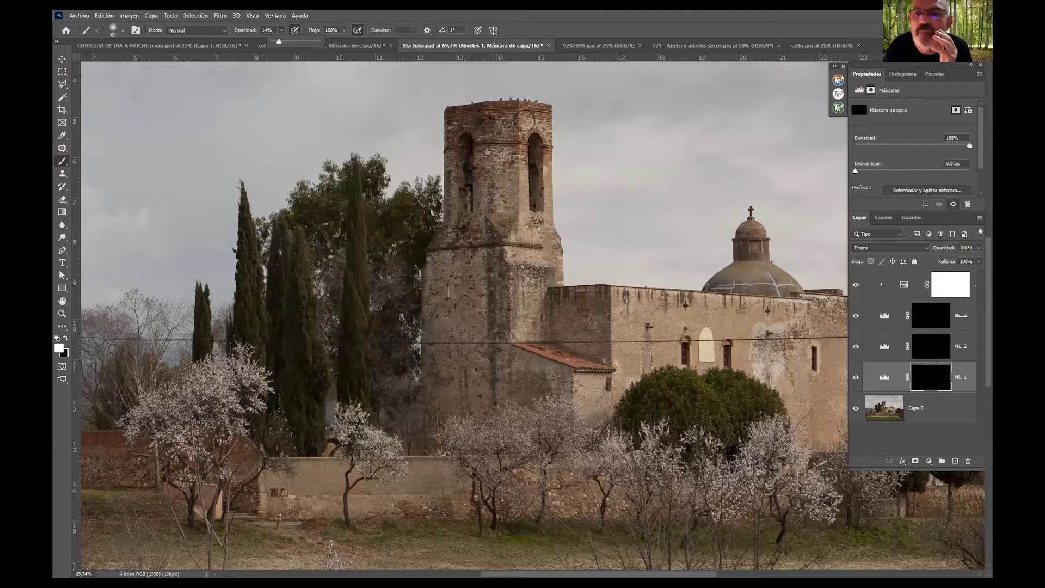
# Paint white on the Trama Levels mask over the lit parts of the tower and church to lighten them
pyautogui.moveTo(545, 257)
pyautogui.mouseDown()
pyautogui.moveTo(534, 226)
pyautogui.moveTo(523, 247)
pyautogui.moveTo(544, 225)
pyautogui.moveTo(549, 255)
pyautogui.moveTo(531, 113)
pyautogui.moveTo(553, 268)
pyautogui.moveTo(522, 324)
pyautogui.moveTo(533, 322)
pyautogui.moveTo(549, 354)
pyautogui.moveTo(606, 412)
pyautogui.moveTo(619, 307)
pyautogui.moveTo(625, 336)
pyautogui.moveTo(640, 303)
pyautogui.moveTo(649, 311)
pyautogui.moveTo(667, 358)
pyautogui.moveTo(687, 351)
pyautogui.moveTo(698, 307)
pyautogui.moveTo(729, 319)
pyautogui.moveTo(753, 370)
pyautogui.moveTo(764, 343)
pyautogui.moveTo(778, 367)
pyautogui.moveTo(800, 315)
pyautogui.moveTo(784, 320)
pyautogui.moveTo(807, 344)
pyautogui.moveTo(783, 403)
pyautogui.moveTo(811, 388)
pyautogui.moveTo(815, 416)
pyautogui.mouseUp()
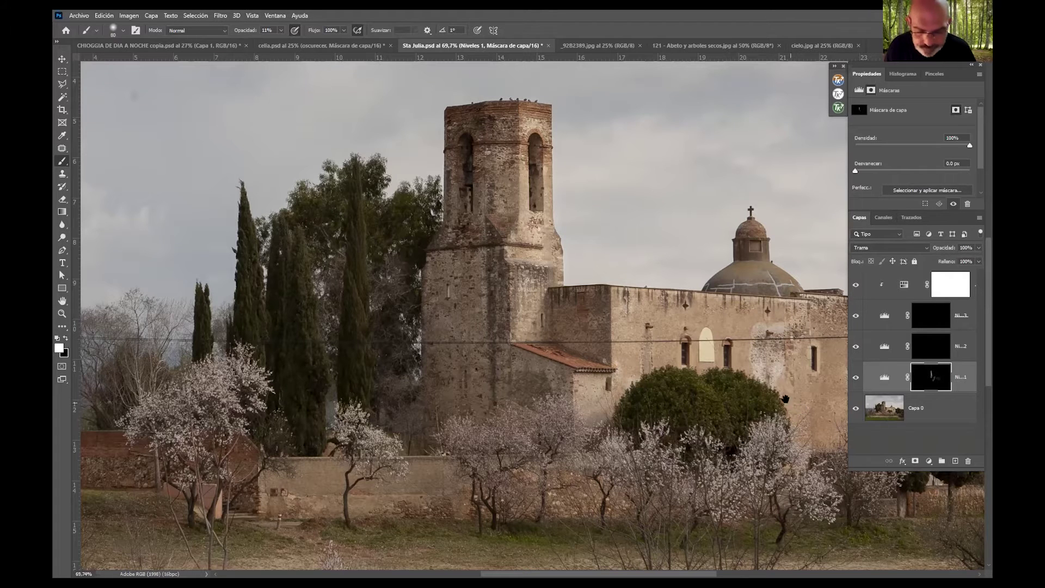
pyautogui.moveTo(623, 303)
pyautogui.mouseDown()
pyautogui.moveTo(609, 300)
pyautogui.moveTo(633, 297)
pyautogui.mouseUp()
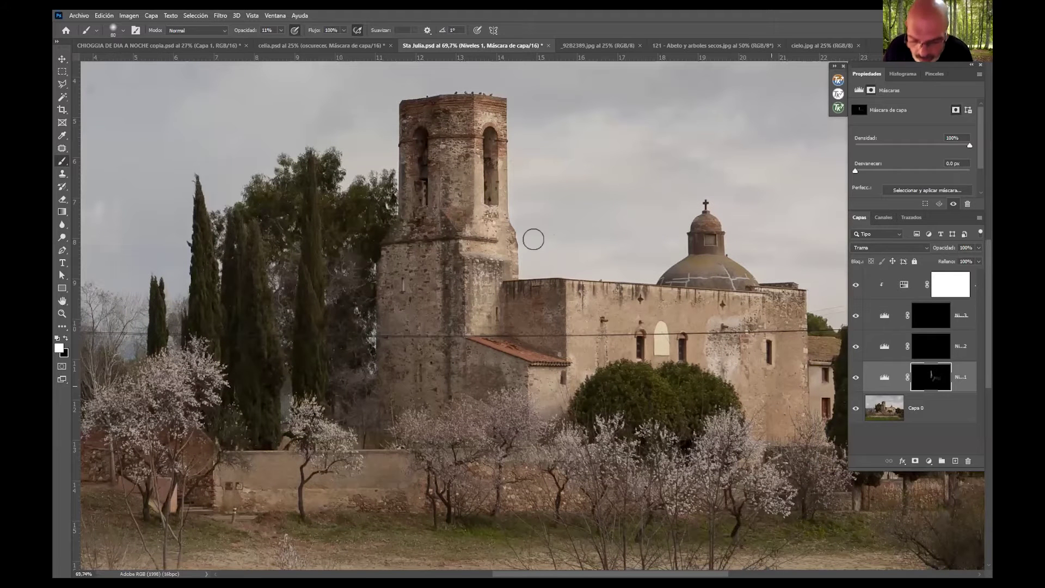
pyautogui.hscroll(3, 549, 208)
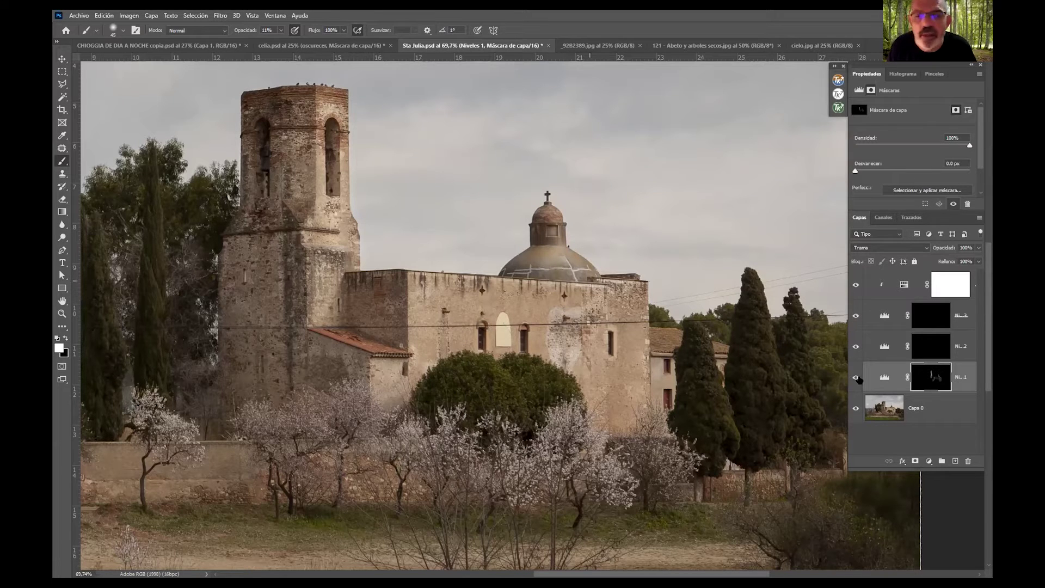
# Paint the shaded areas of the church on the Multiplicar Levels mask at 9% brush opacity, checking the layer's effect on and off
pyautogui.moveTo(336, 205)
pyautogui.mouseDown()
pyautogui.moveTo(532, 225)
pyautogui.moveTo(545, 214)
pyautogui.moveTo(447, 211)
pyautogui.moveTo(305, 37)
pyautogui.mouseUp()
pyautogui.hotkey('alt', ']')
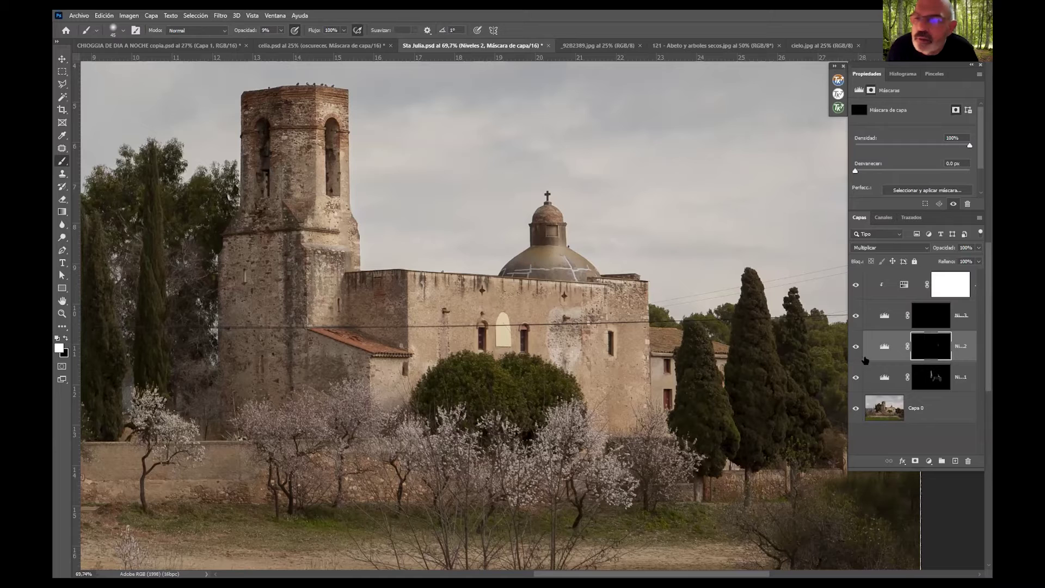
pyautogui.click(856, 348)
pyautogui.click(856, 350)
pyautogui.click(856, 352)
pyautogui.click(855, 355)
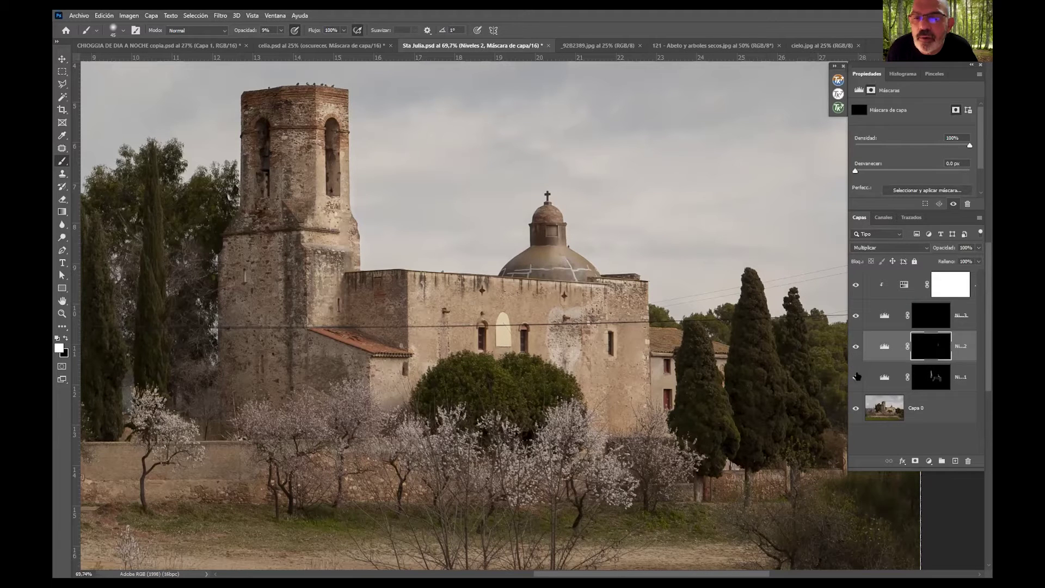
pyautogui.click(856, 352)
pyautogui.click(856, 347)
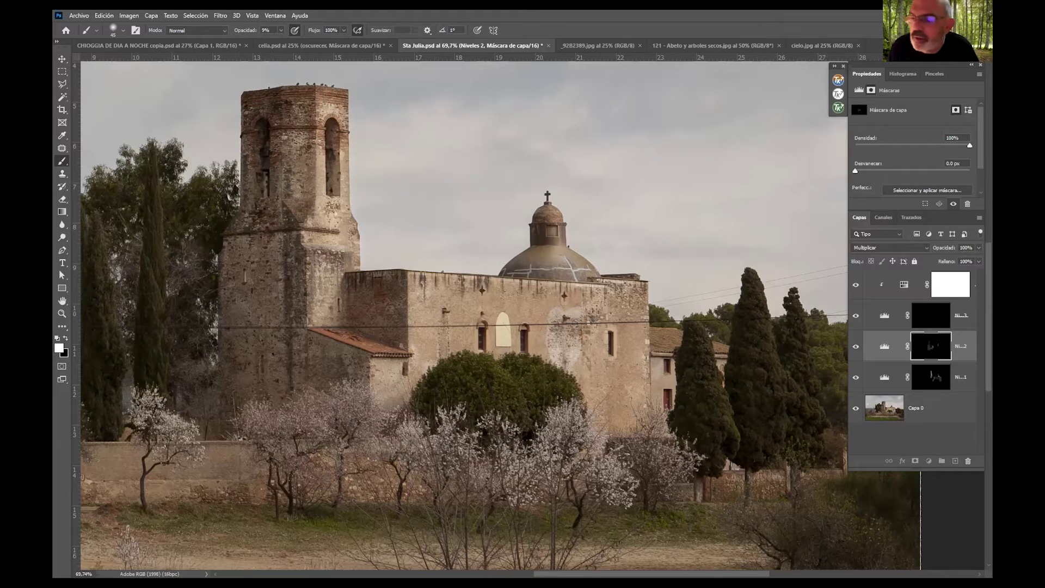
# Compare the church with the Trama and Multiplicar Levels layers each hidden and shown
pyautogui.hotkey('alt', '[')
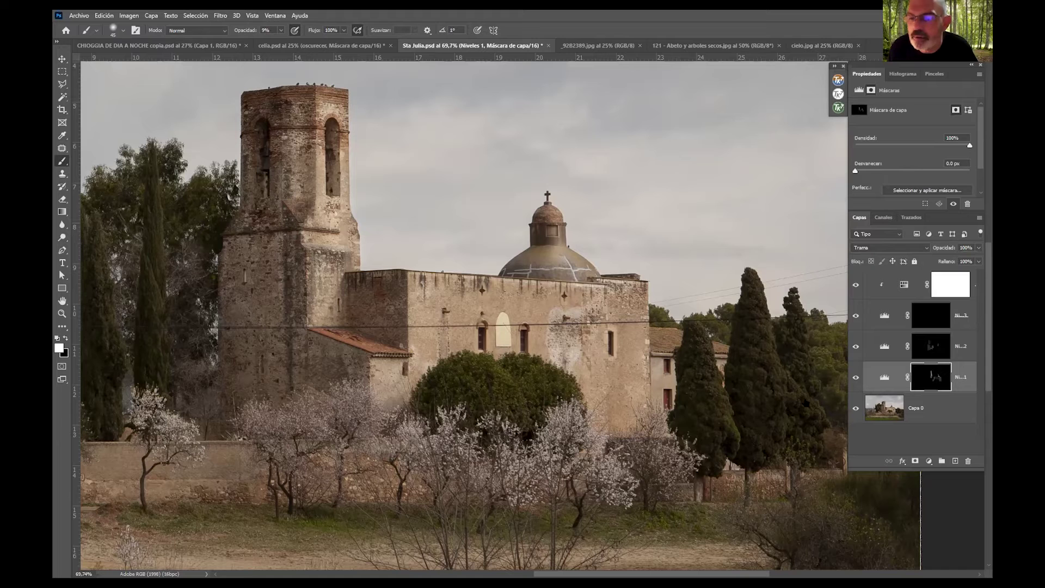
pyautogui.click(856, 347)
pyautogui.click(856, 377)
pyautogui.click(856, 377)
pyautogui.click(856, 348)
pyautogui.click(855, 378)
pyautogui.click(856, 377)
pyautogui.click(855, 346)
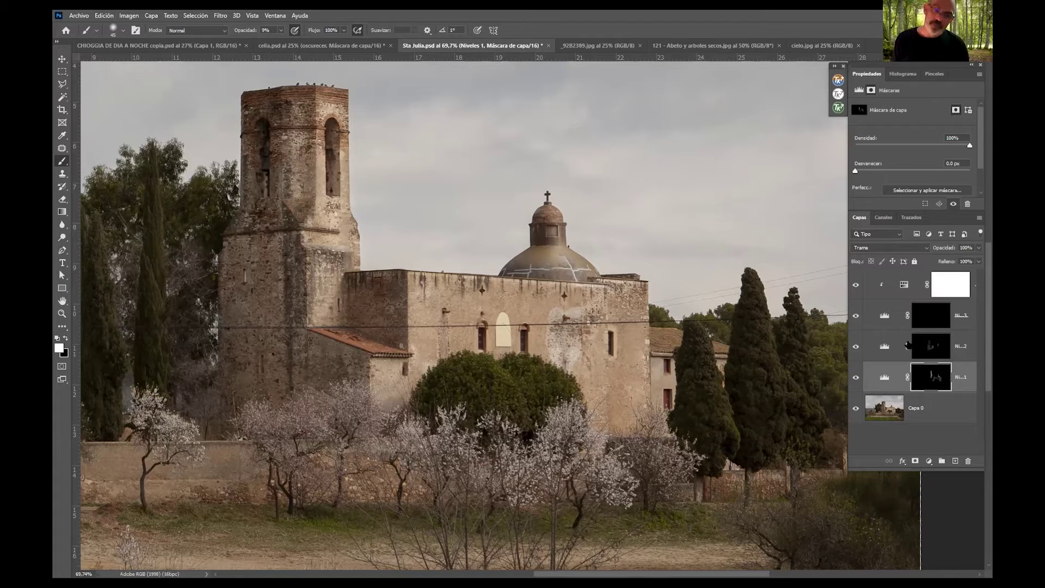
pyautogui.click(856, 379)
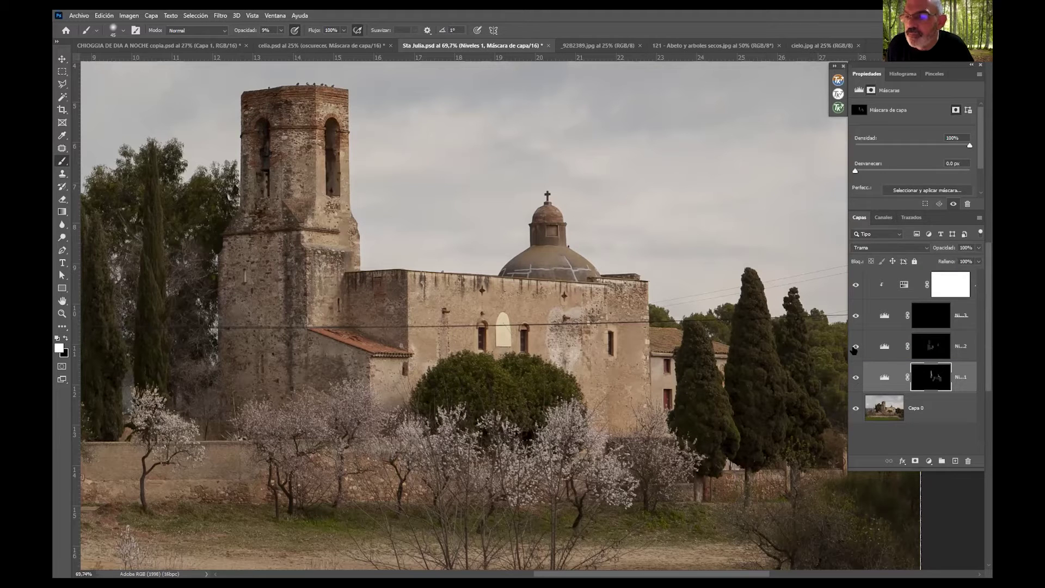
pyautogui.click(855, 349)
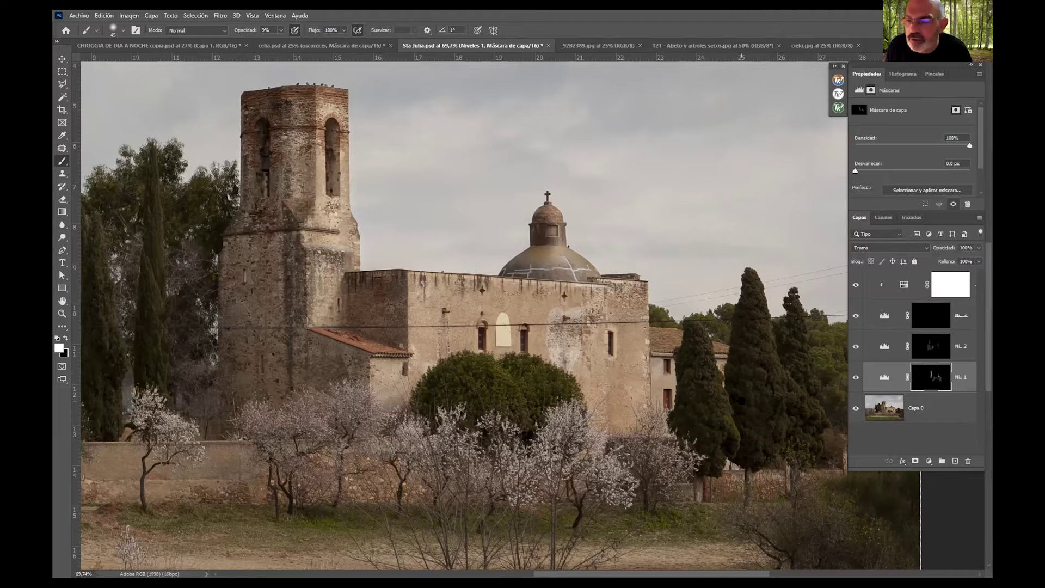
# Hide the Tono/saturación layer and paint the trees around the church on the Trama Levels mask at 22% brush opacity
pyautogui.moveTo(621, 411); pyautogui.dragTo(607, 409)
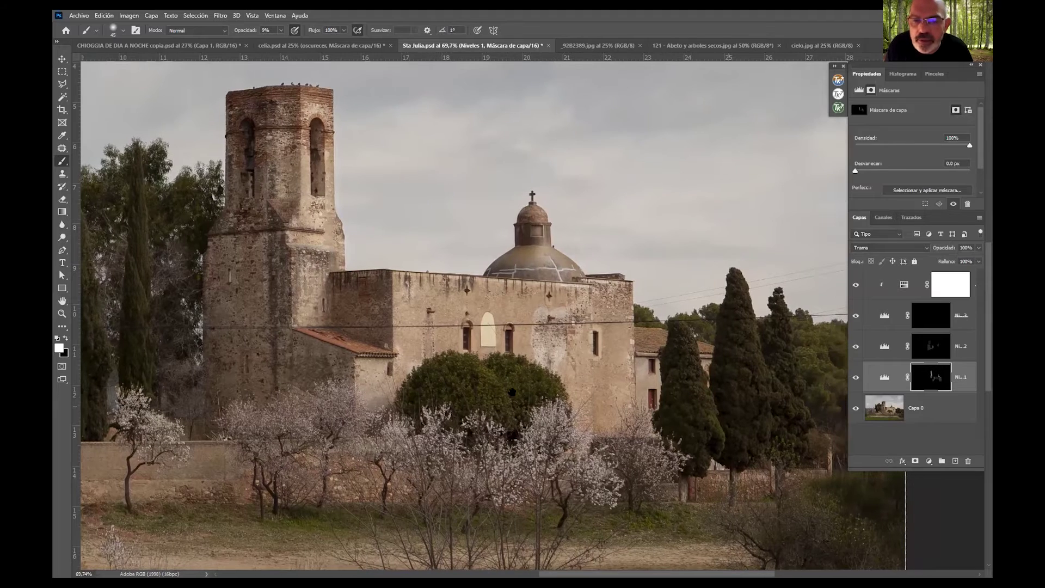
pyautogui.moveTo(512, 392); pyautogui.dragTo(501, 389)
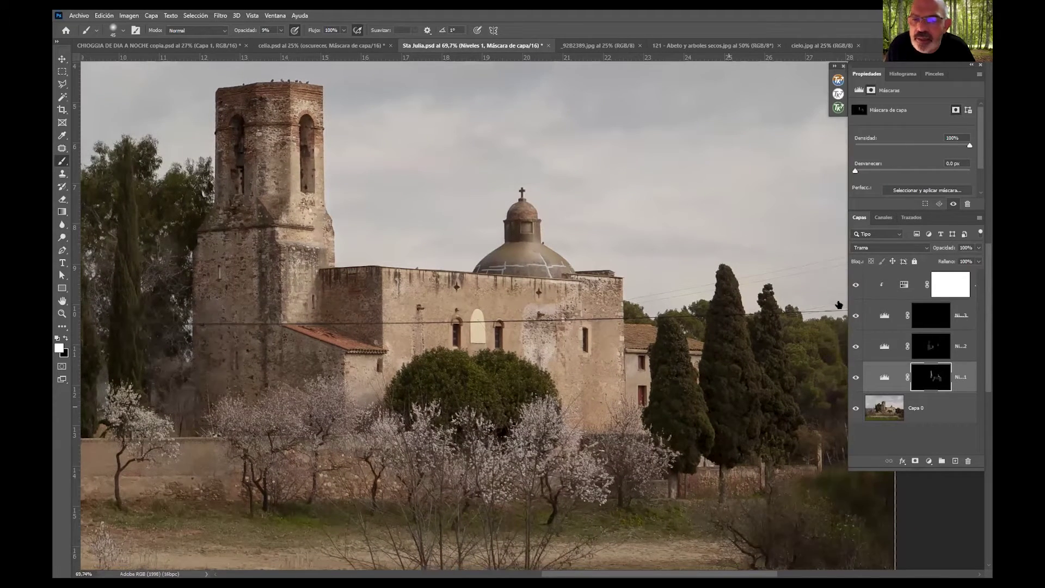
pyautogui.moveTo(838, 302); pyautogui.dragTo(561, 299)
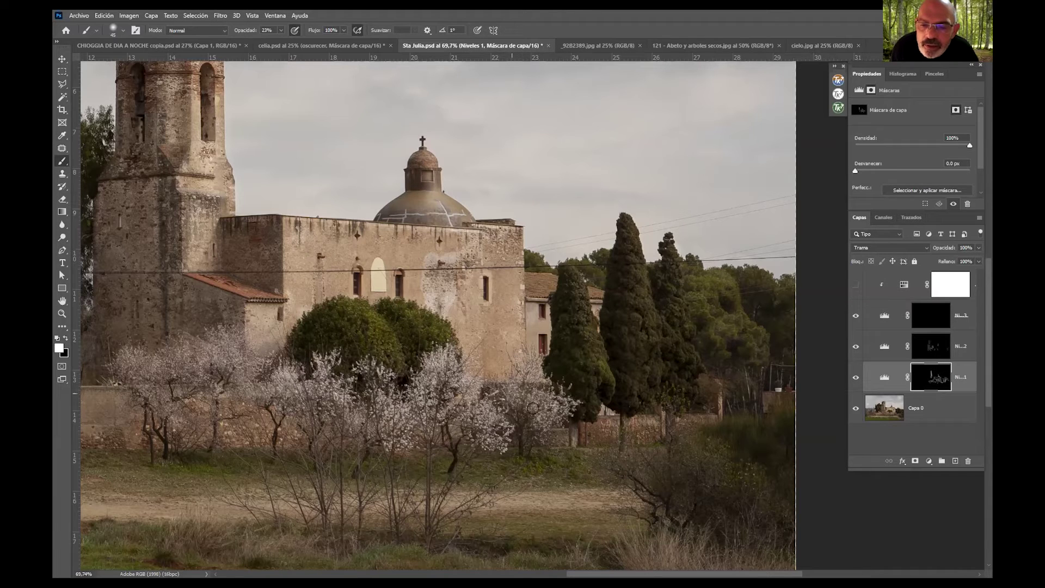
# Compare the whole picture at 50% zoom with the Trama Levels layer hidden and shown
pyautogui.click(856, 379)
pyautogui.click(856, 379)
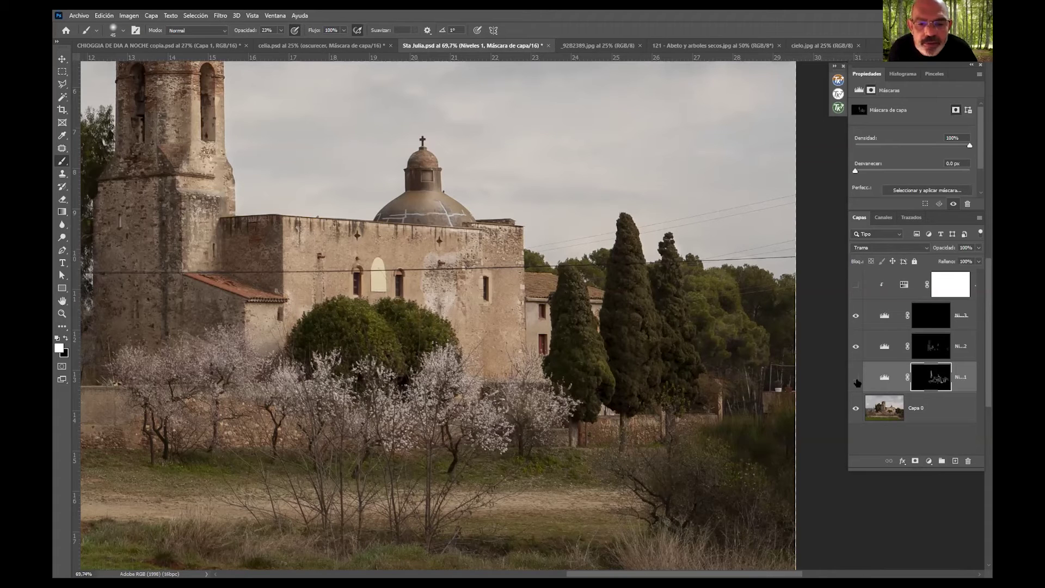
pyautogui.click(856, 378)
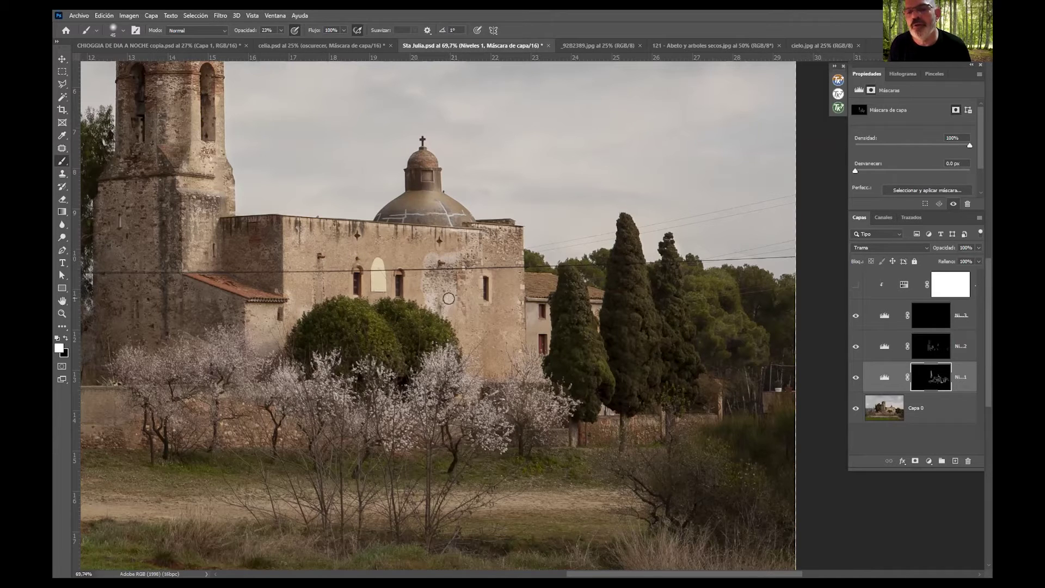
pyautogui.scroll(-1, 439, 304)
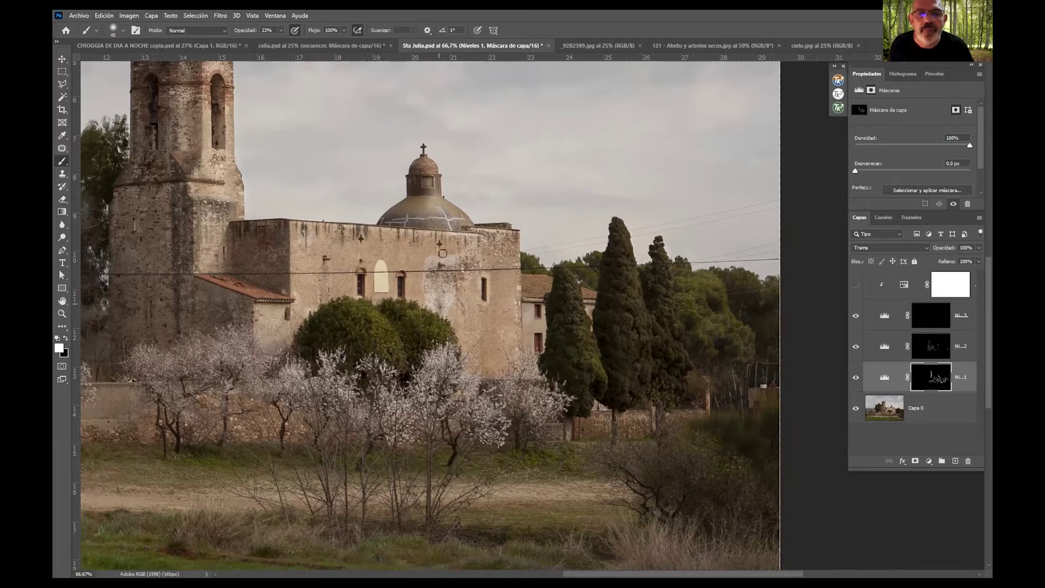
pyautogui.hotkey('ctrl', '-')
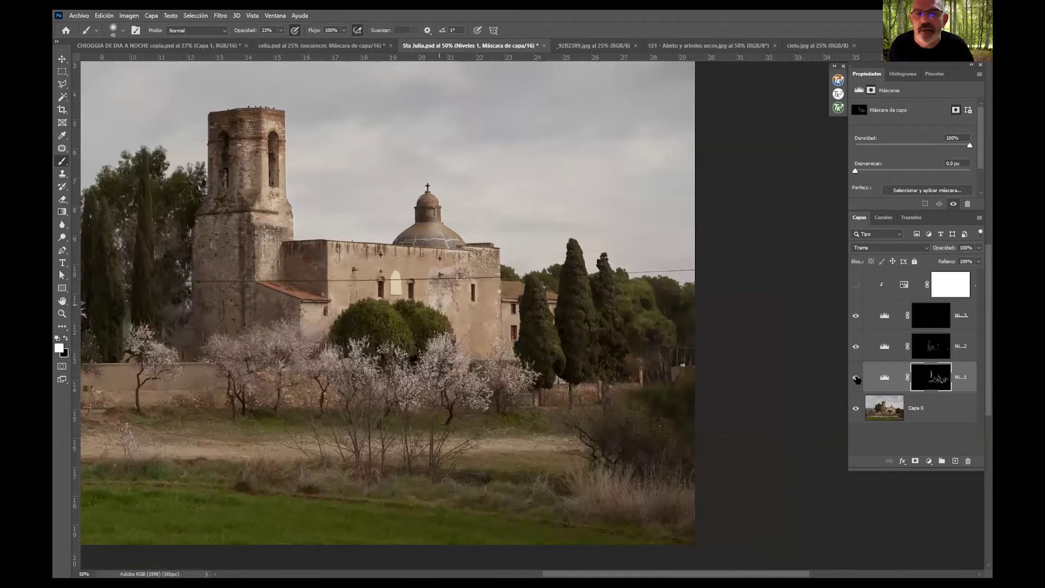
pyautogui.moveTo(857, 380); pyautogui.dragTo(858, 330)
pyautogui.click(857, 378)
pyautogui.click(856, 377)
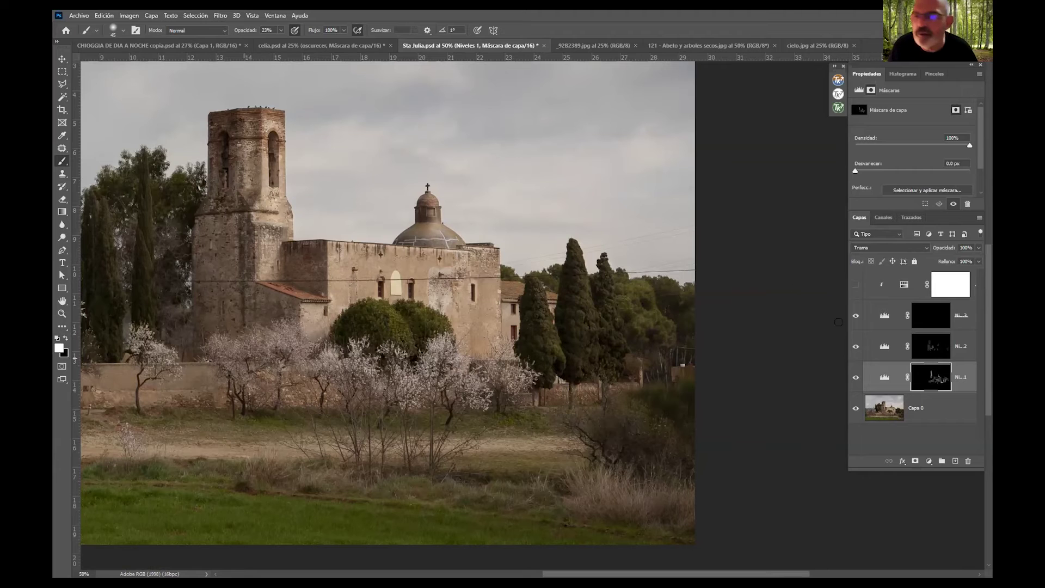
# Compare the picture with all three Levels layers hidden and shown
pyautogui.moveTo(856, 316); pyautogui.dragTo(856, 375)
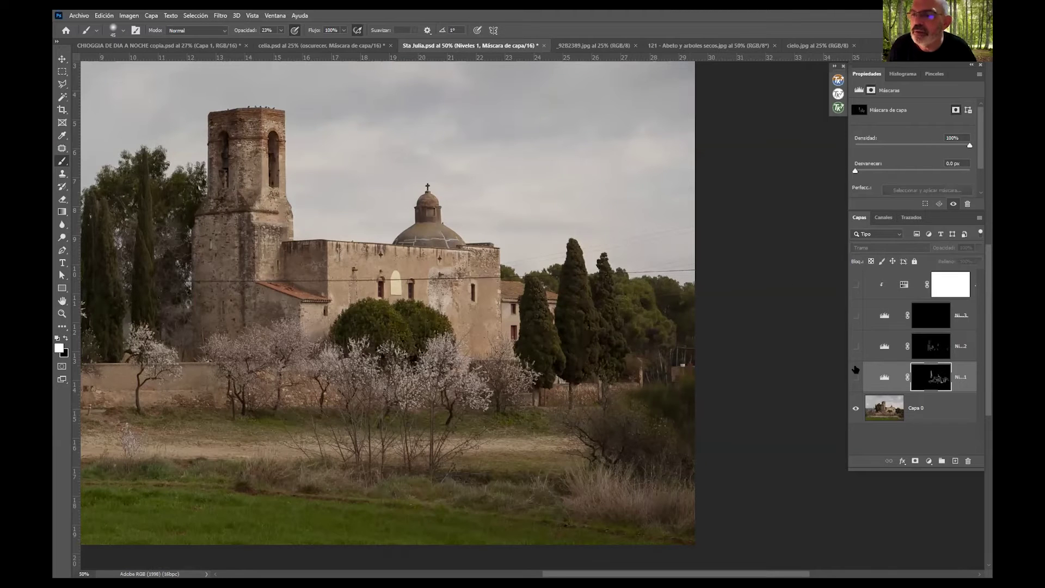
pyautogui.moveTo(856, 316); pyautogui.dragTo(856, 379)
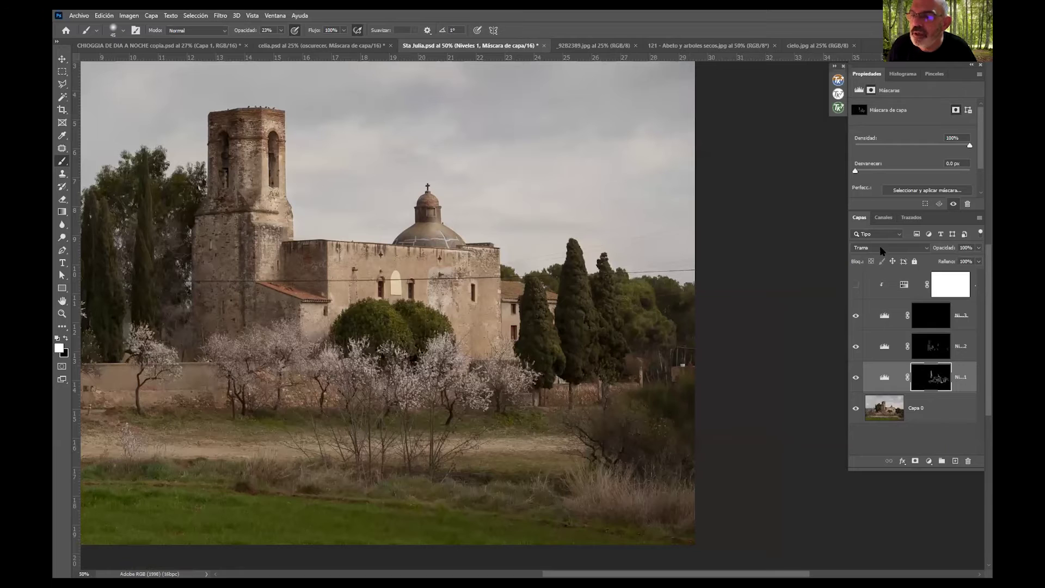
# Preview other blend modes on the bottom Levels layer, keep it on Trama, and show the Tono/saturación layer again
pyautogui.click(880, 246)
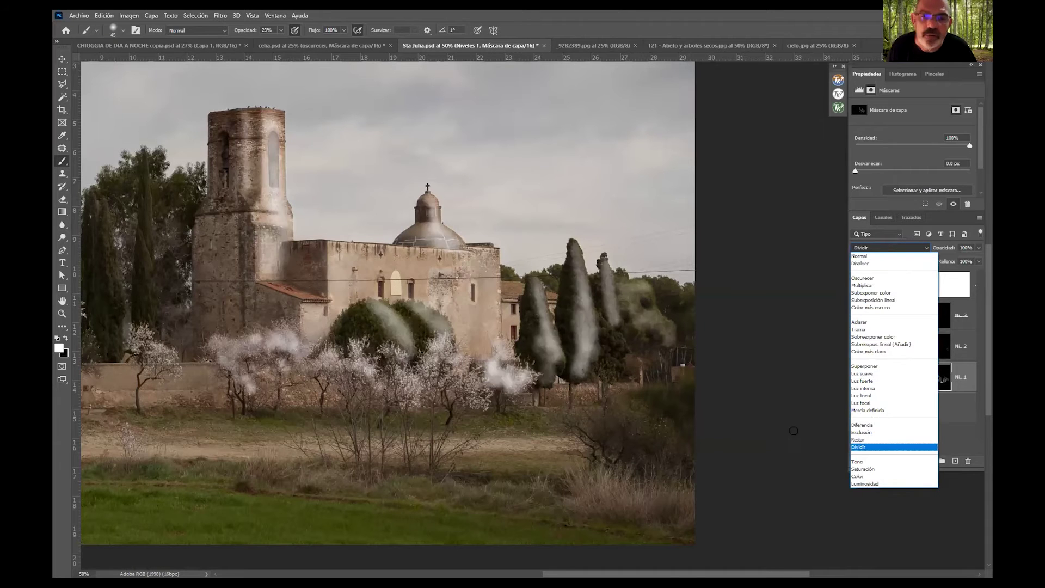
pyautogui.click(868, 330)
pyautogui.click(856, 285)
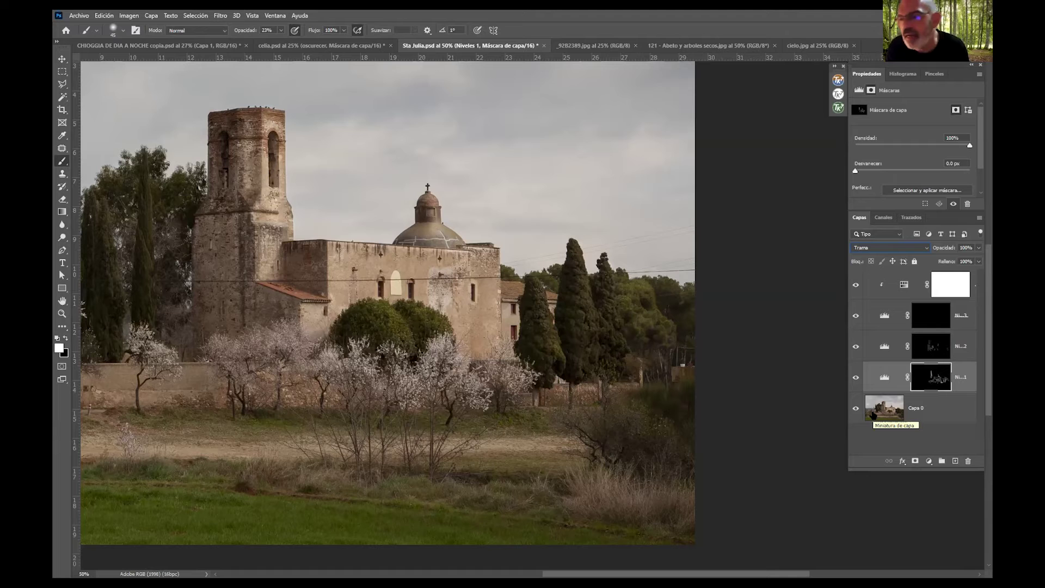
pyautogui.click(869, 246)
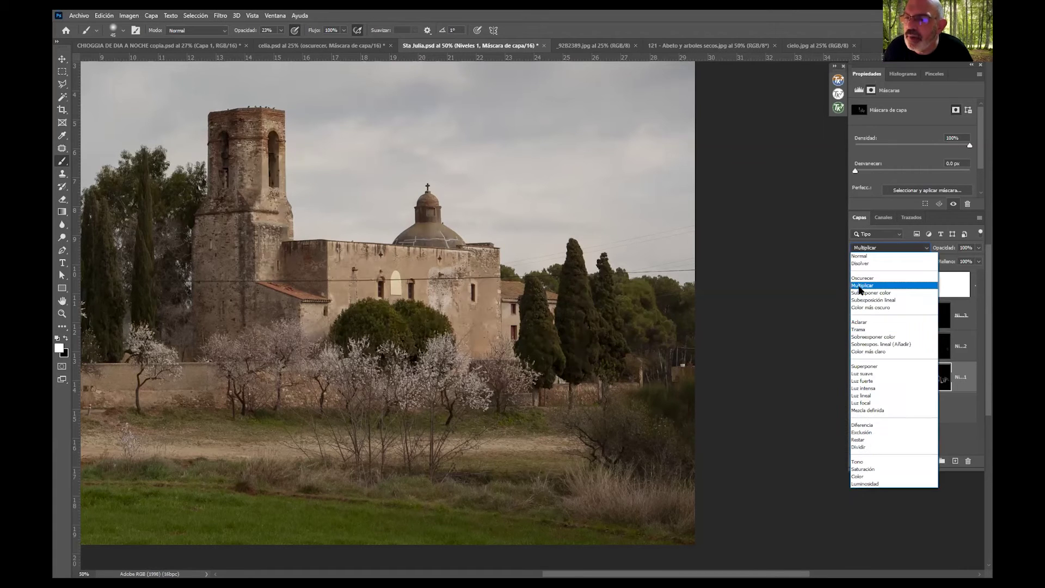
pyautogui.press('t')
pyautogui.press('Return')
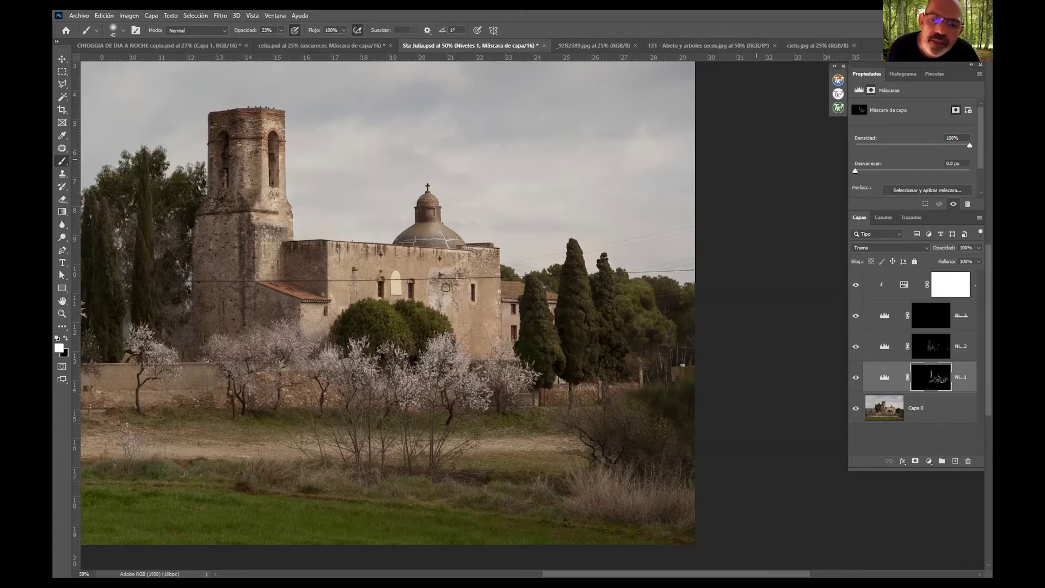
# Create a new empty layer in Normal mode above the bottom Trama Levels layer
pyautogui.click(979, 219)
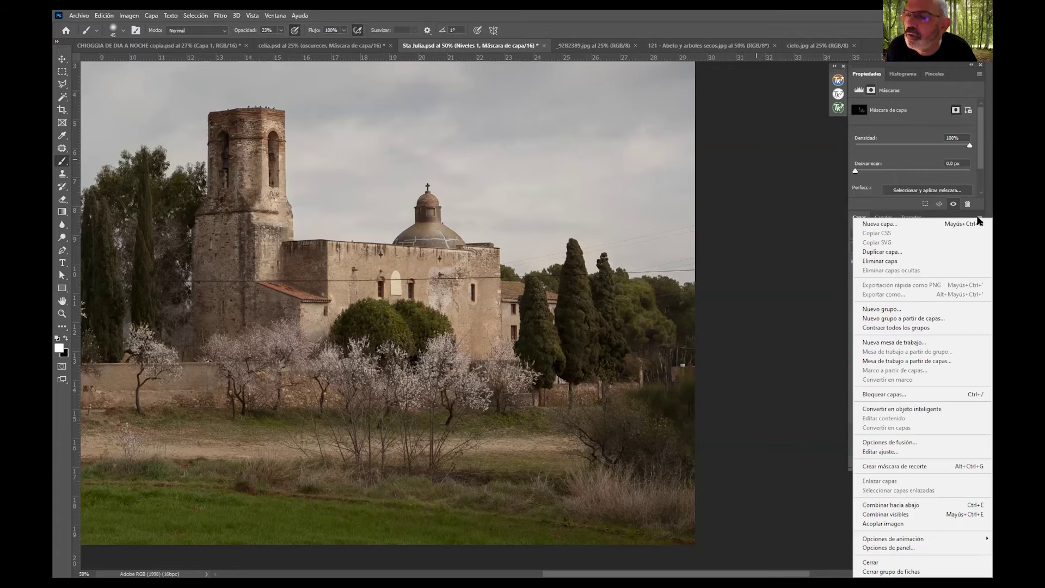
pyautogui.click(919, 226)
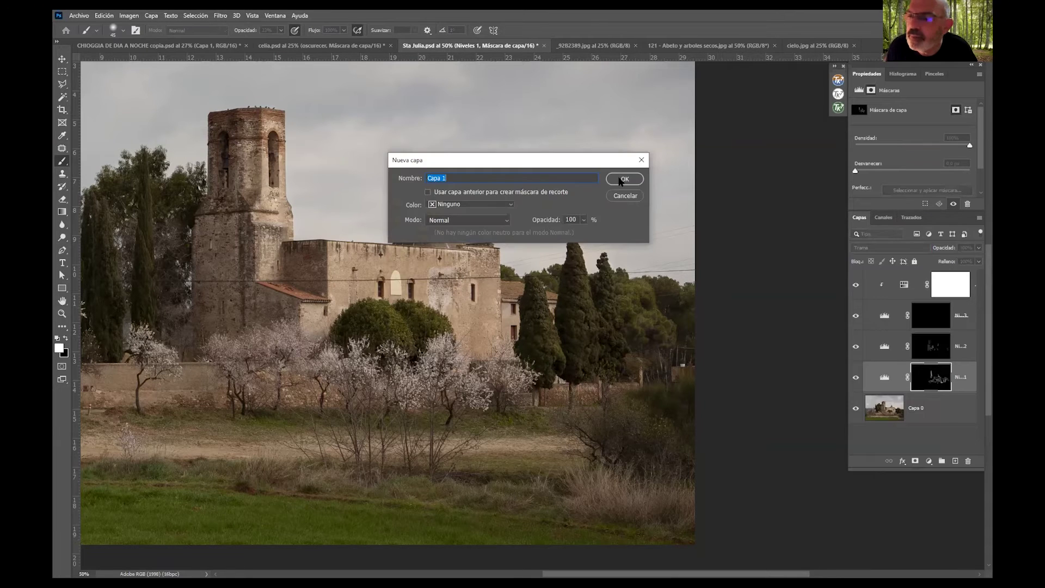
pyautogui.click(621, 180)
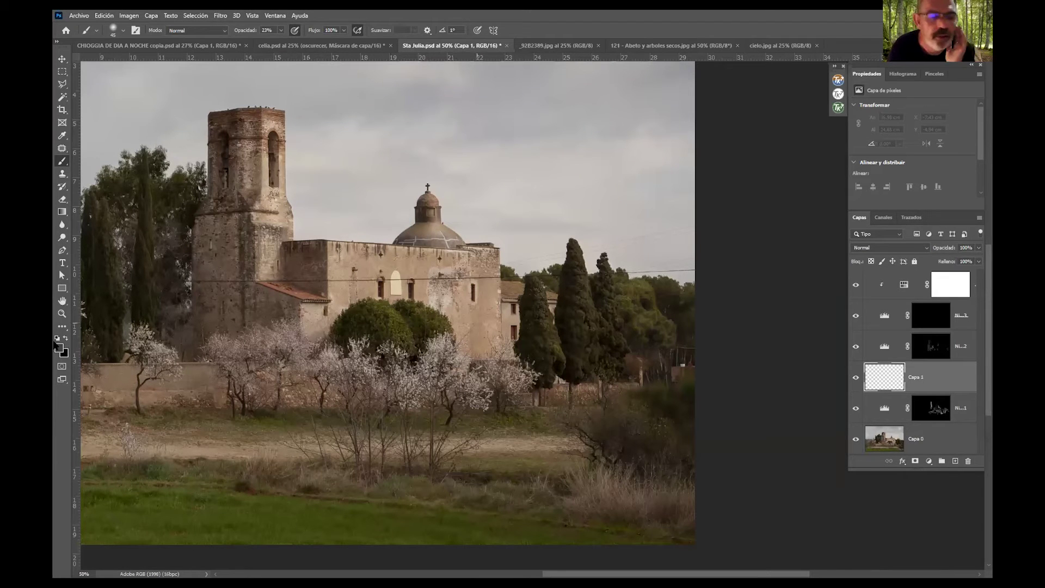
# Set the foreground color to yellow #f8d64c for the brush
pyautogui.click(59, 348)
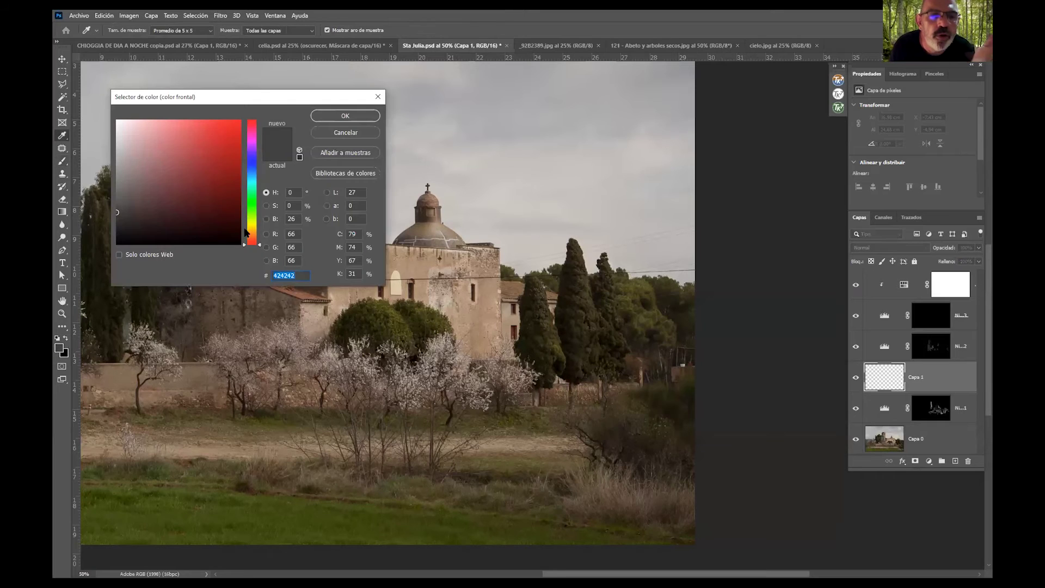
pyautogui.click(251, 227)
pyautogui.click(198, 124)
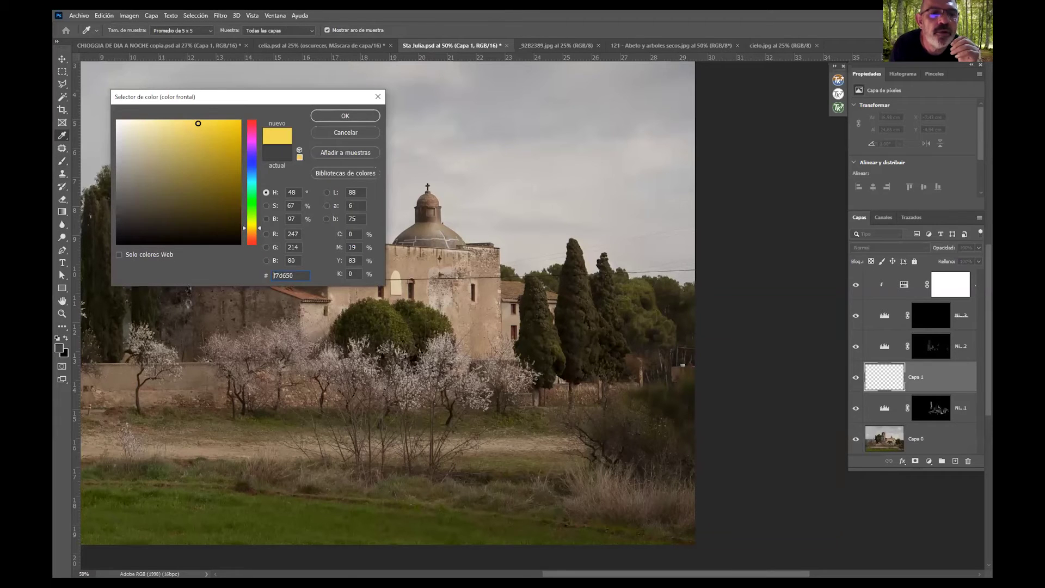
pyautogui.moveTo(191, 120); pyautogui.dragTo(202, 124)
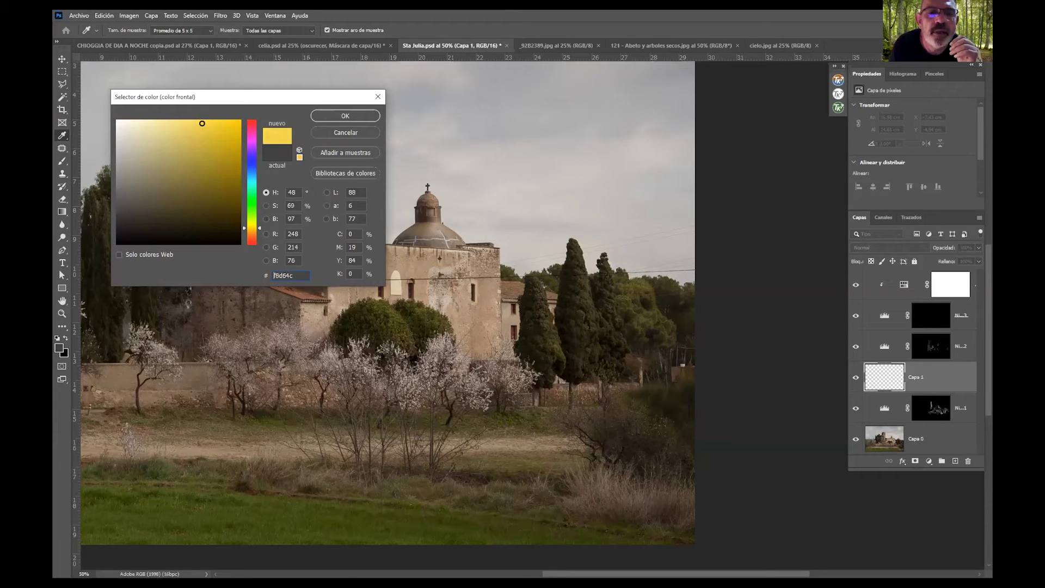
pyautogui.click(343, 117)
pyautogui.press('b')
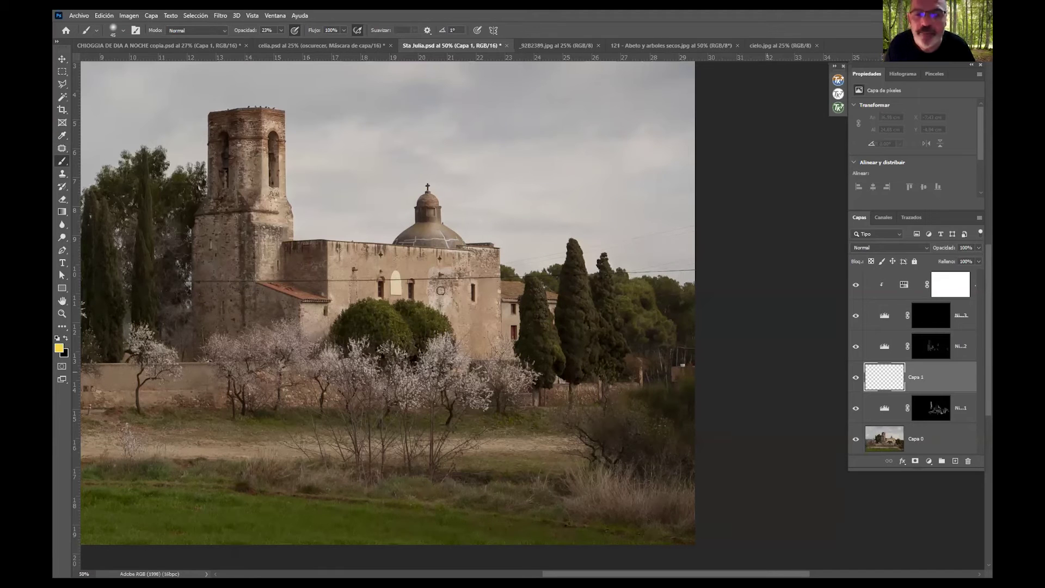
# Paint soft yellow on the new layer over the church wall and heavily around its first arched window
pyautogui.moveTo(329, 256)
pyautogui.mouseDown()
pyautogui.moveTo(339, 280)
pyautogui.moveTo(363, 275)
pyautogui.mouseUp()
pyautogui.hotkey('ctrl', 'z')
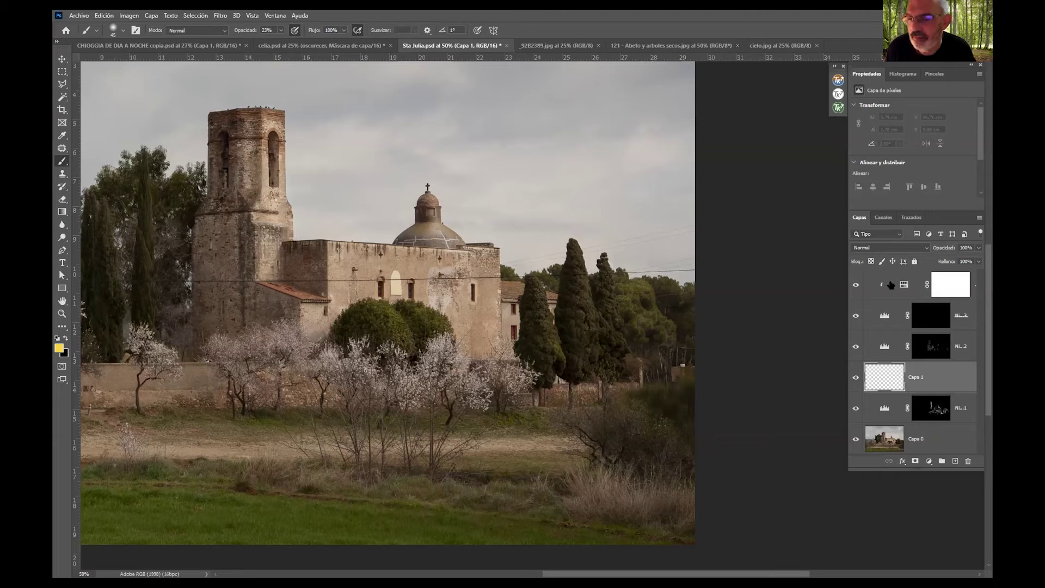
pyautogui.moveTo(336, 249)
pyautogui.mouseDown()
pyautogui.moveTo(337, 291)
pyautogui.moveTo(340, 249)
pyautogui.moveTo(355, 297)
pyautogui.moveTo(364, 265)
pyautogui.moveTo(373, 288)
pyautogui.moveTo(382, 271)
pyautogui.moveTo(381, 292)
pyautogui.moveTo(381, 267)
pyautogui.moveTo(380, 293)
pyautogui.mouseUp()
pyautogui.moveTo(380, 293); pyautogui.dragTo(384, 290)
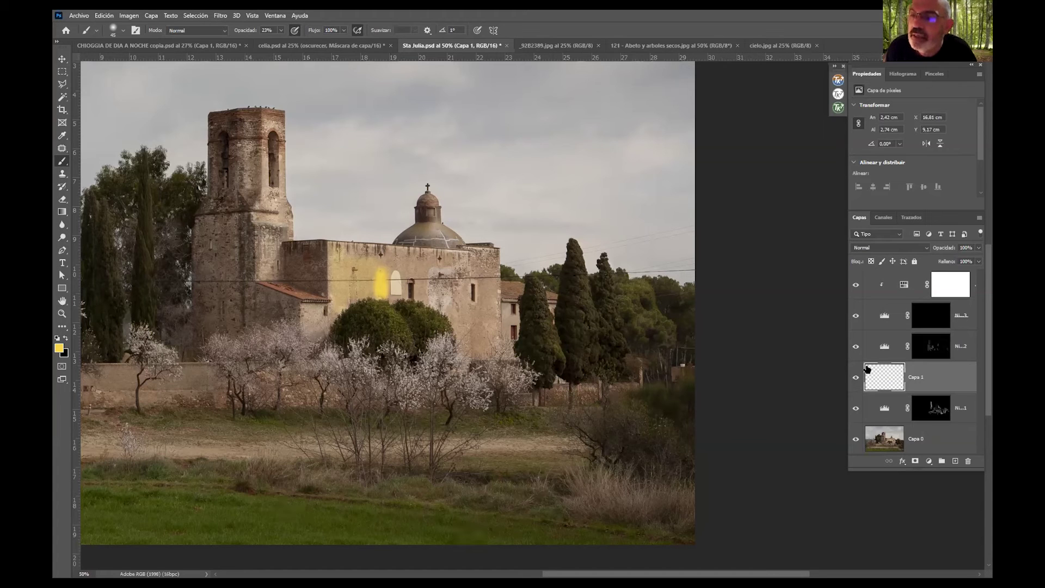
# Set the yellow paint layer's blend mode to Superponer and lower its opacity to 62%
pyautogui.click(890, 248)
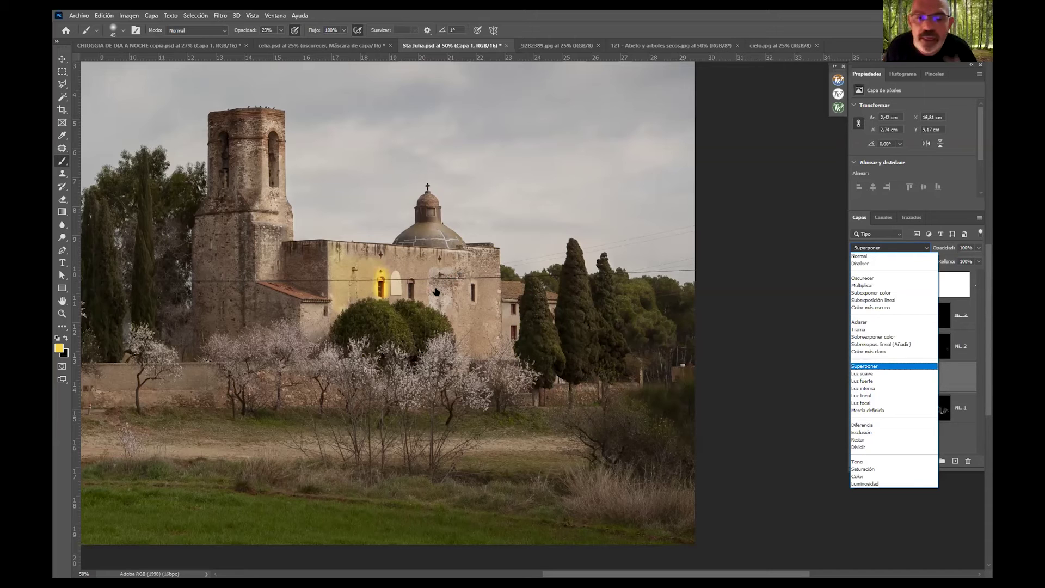
pyautogui.press('Escape')
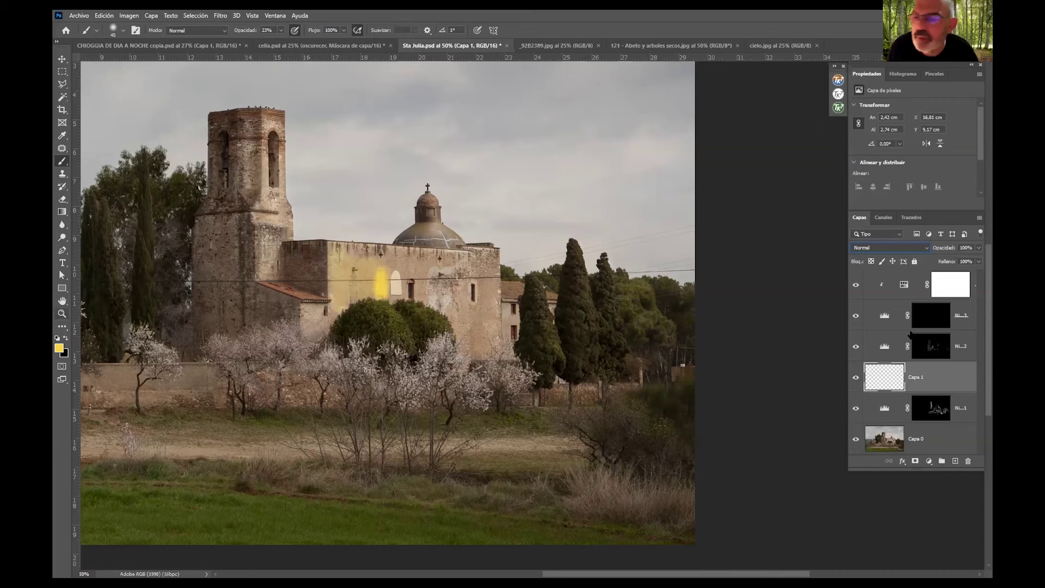
pyautogui.press('z')
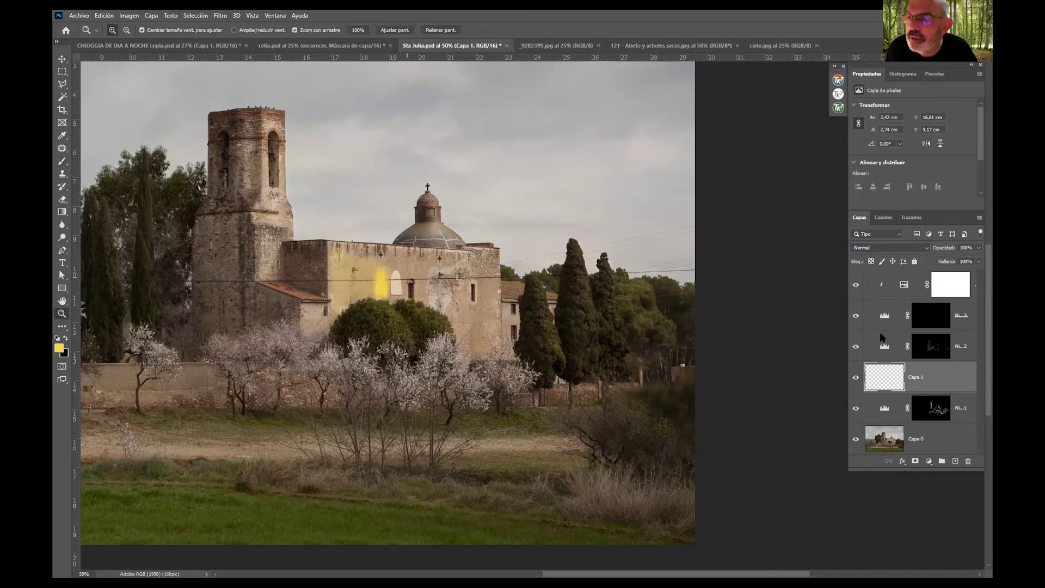
pyautogui.hotkey('ctrl', '+')
pyautogui.hotkey('ctrl', '+')
pyautogui.hotkey('ctrl', '+')
pyautogui.click(870, 247)
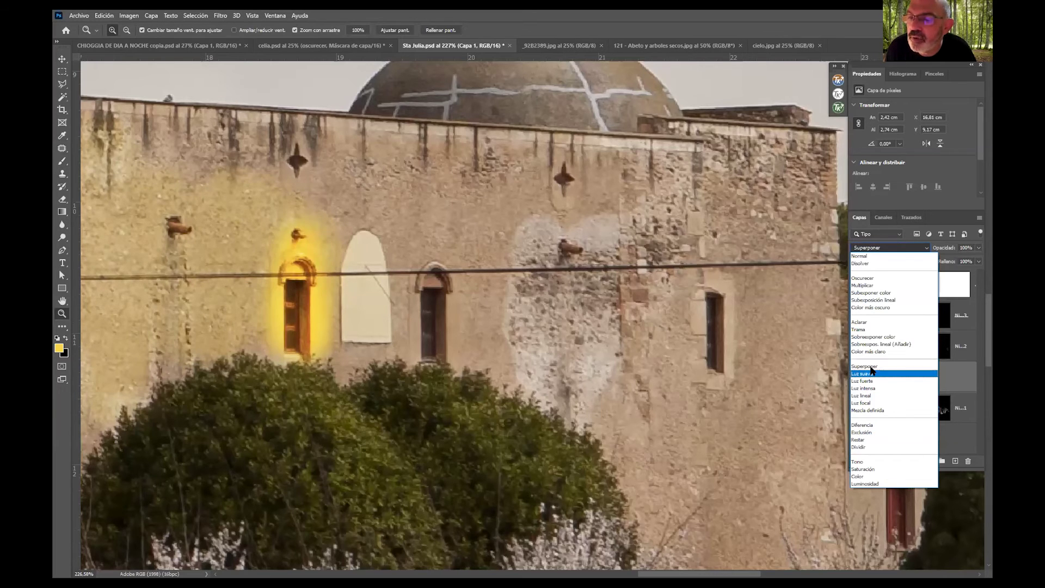
pyautogui.click(870, 368)
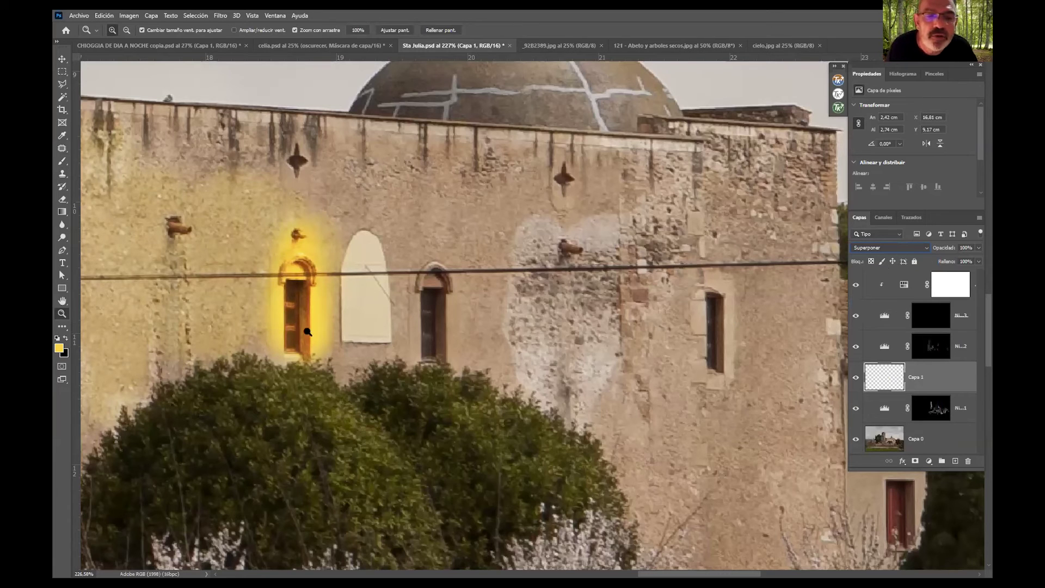
pyautogui.click(979, 248)
pyautogui.moveTo(979, 259); pyautogui.dragTo(961, 265)
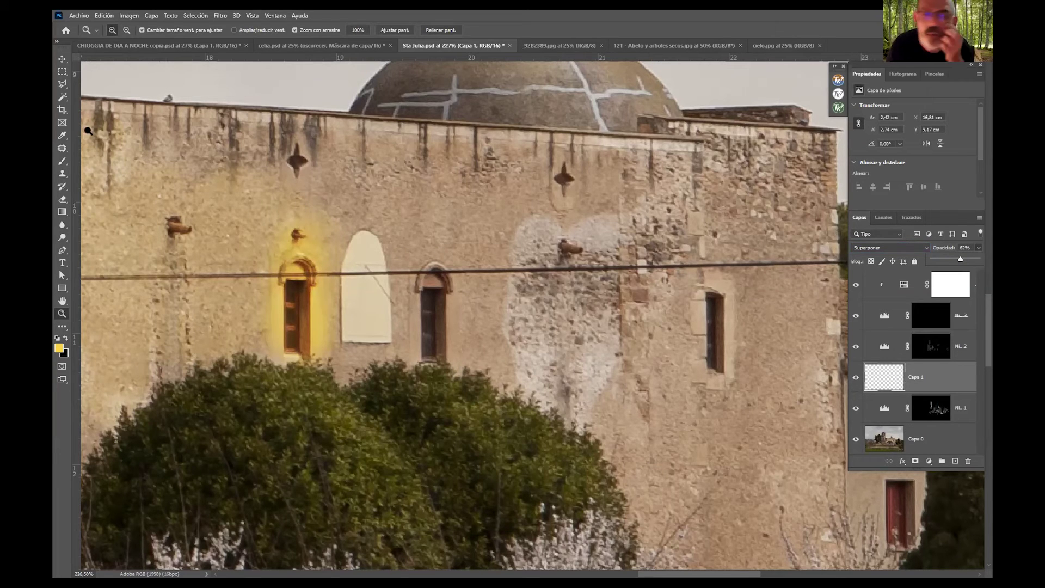
# Brush yellow over the rest of the church wall up to its far corner and lower the layer's opacity to 51%
pyautogui.click(62, 162)
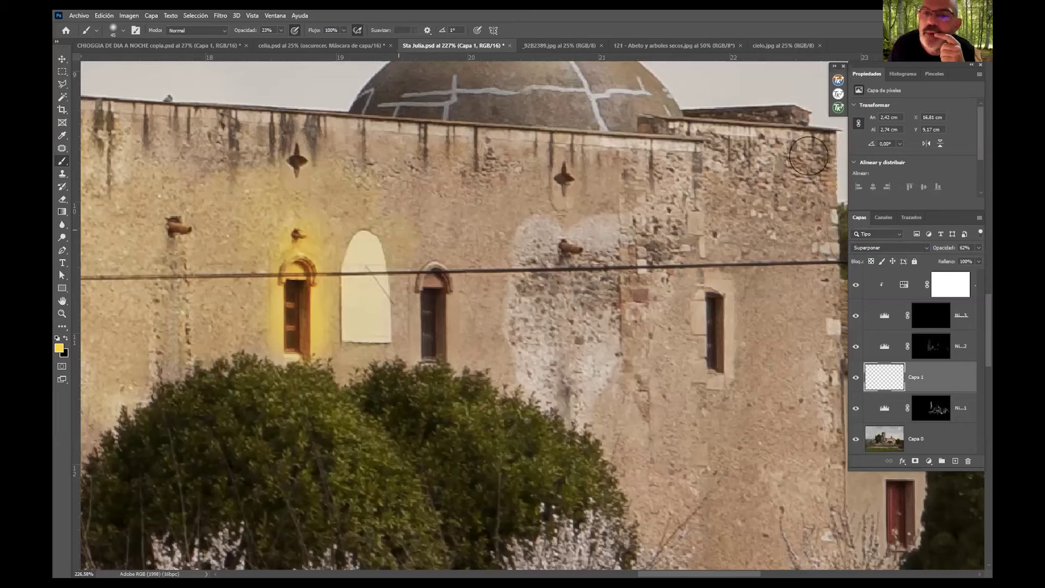
pyautogui.moveTo(750, 257); pyautogui.dragTo(719, 501)
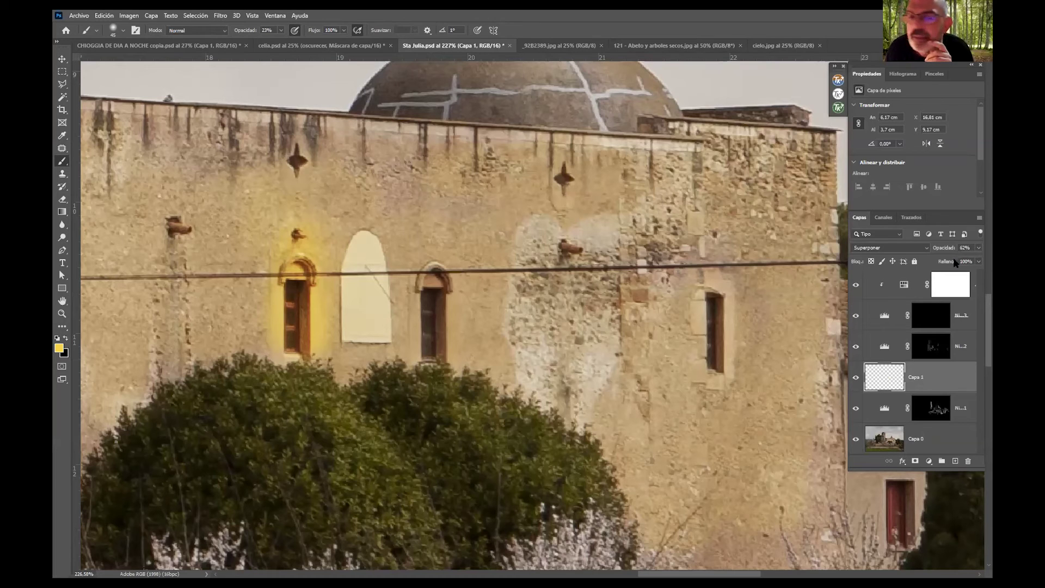
pyautogui.moveTo(978, 248); pyautogui.dragTo(956, 260)
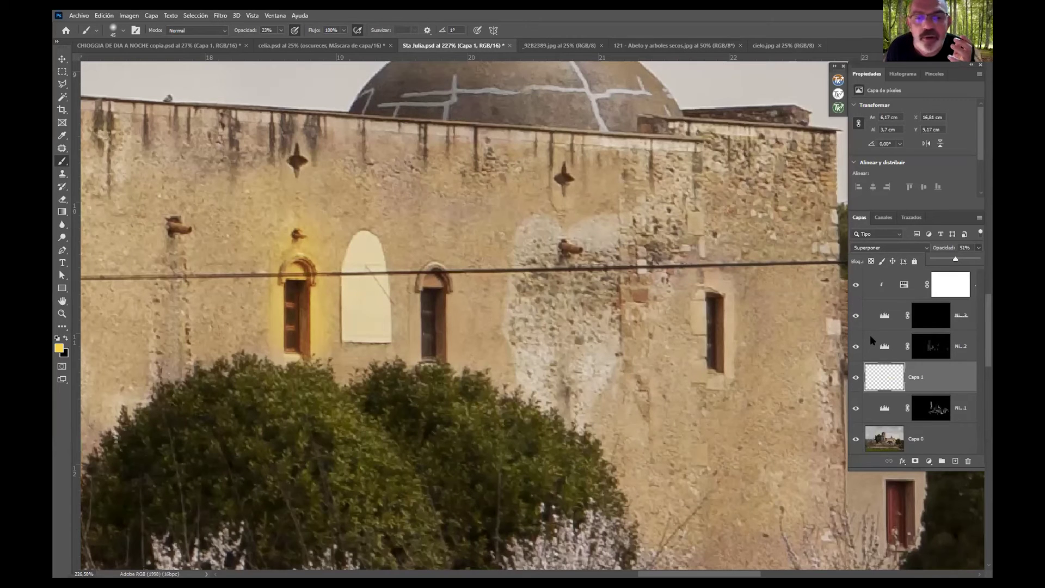
# Set the yellow layer to Sobreexponer color with 100% opacity and 25% fill, and compare the wall with it hidden and shown
pyautogui.click(890, 248)
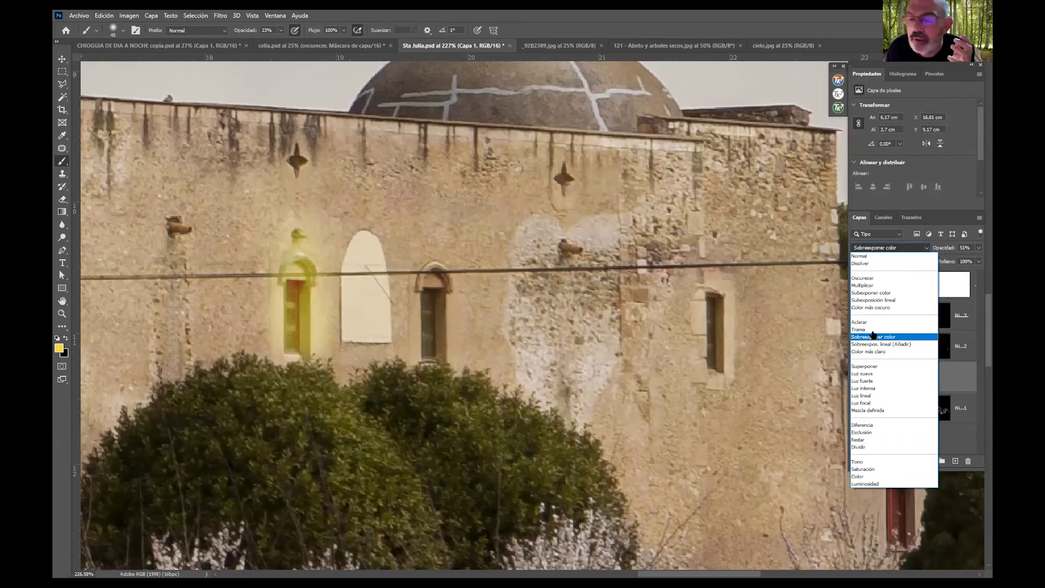
pyautogui.click(977, 255)
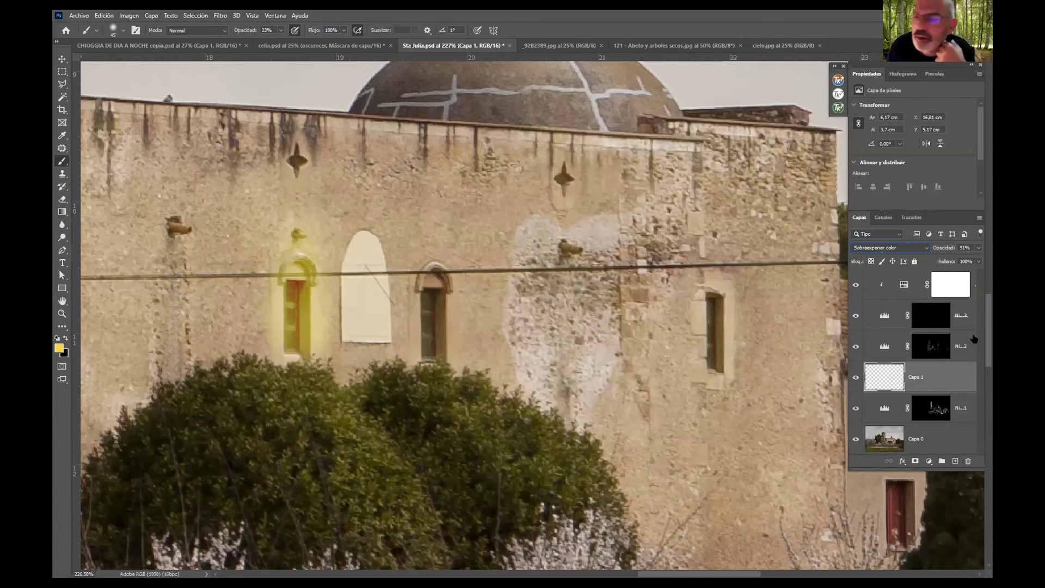
pyautogui.moveTo(977, 248)
pyautogui.mouseDown()
pyautogui.moveTo(975, 272)
pyautogui.moveTo(938, 279)
pyautogui.moveTo(952, 279)
pyautogui.mouseUp()
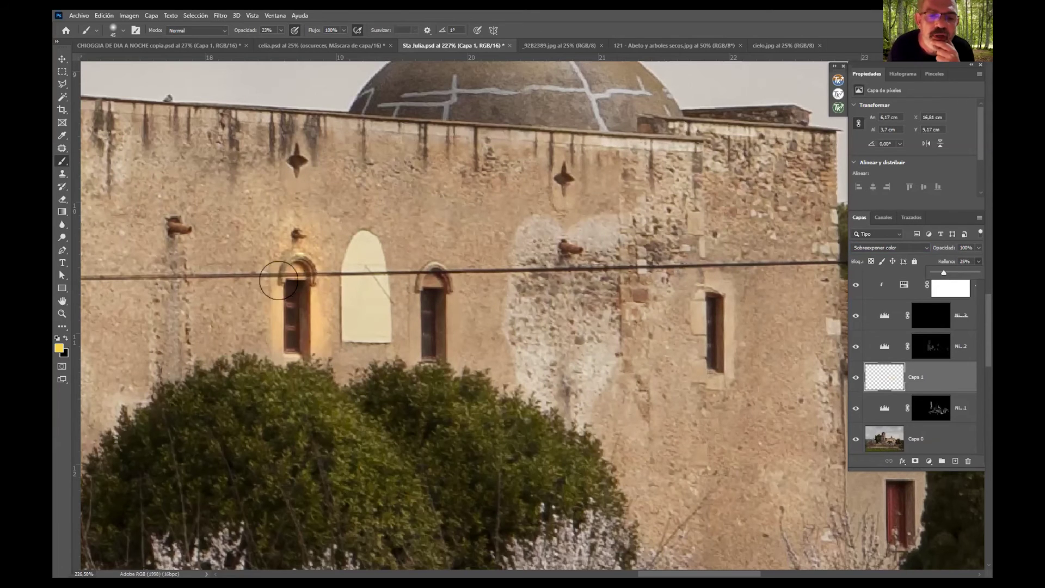
pyautogui.click(858, 382)
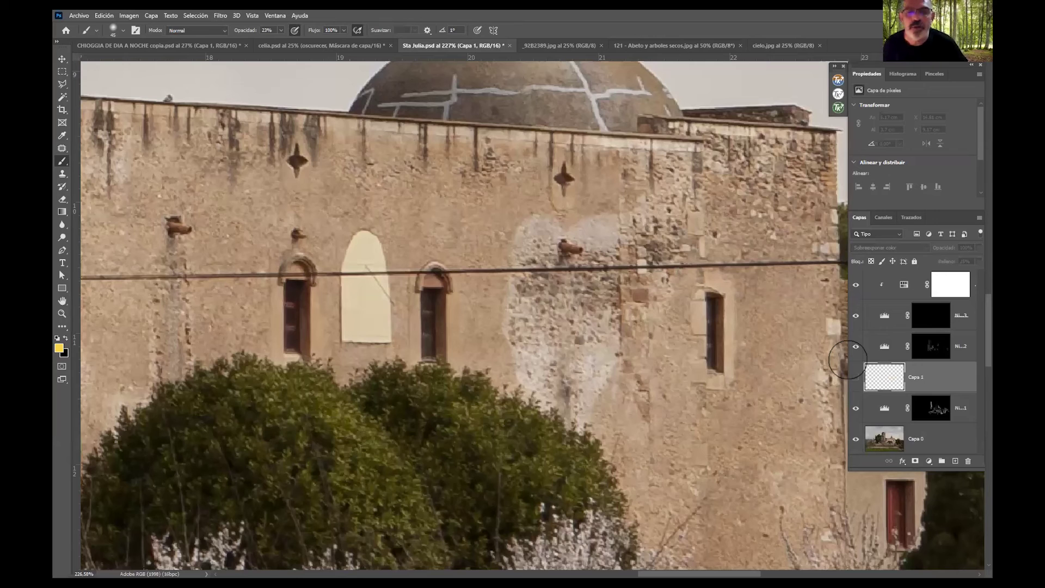
pyautogui.click(856, 377)
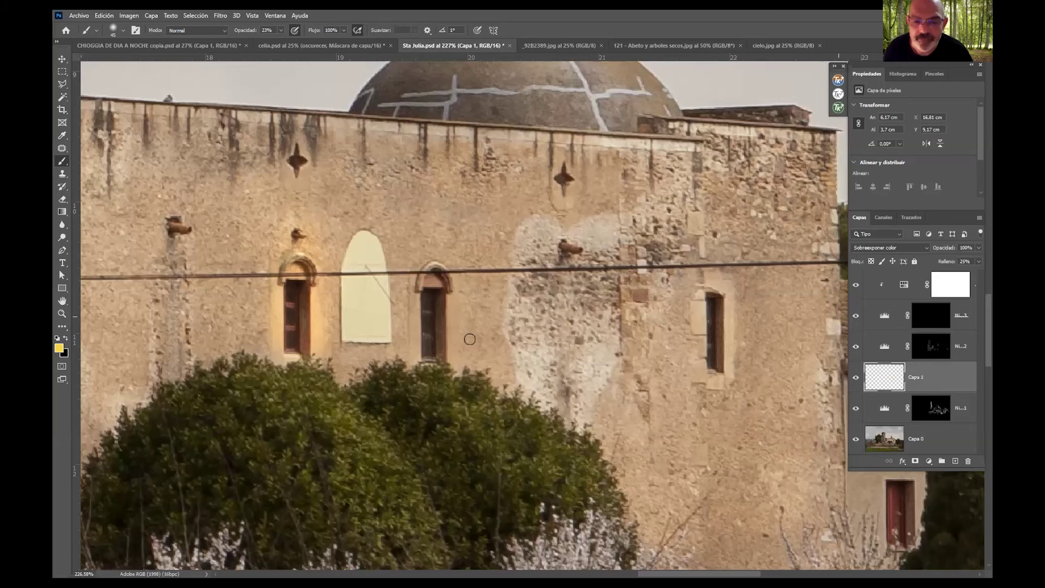
# Paint yellow over the dry grass in the lower right of the photo at 34% brush opacity
pyautogui.scroll(-1, 631, 385)
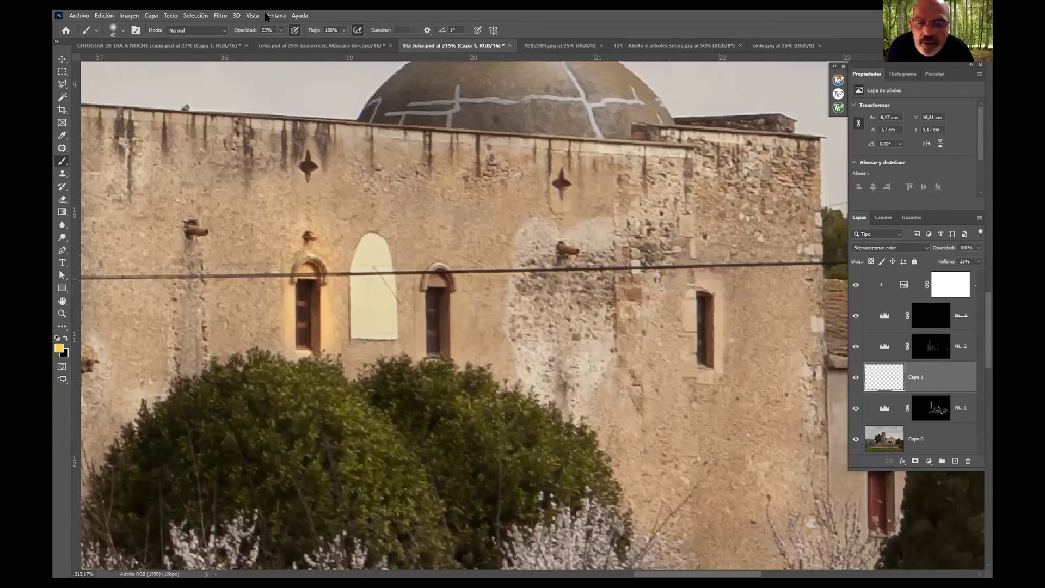
pyautogui.scroll(-8, 497, 295)
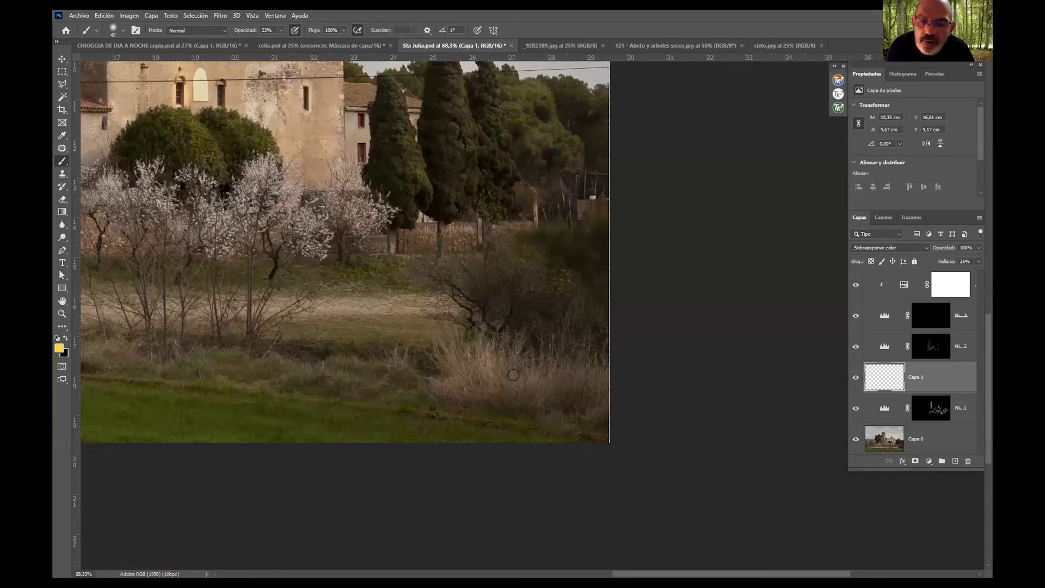
pyautogui.press('End')
pyautogui.press('3')
pyautogui.press('4')
pyautogui.moveTo(529, 380)
pyautogui.mouseDown()
pyautogui.moveTo(516, 380)
pyautogui.moveTo(546, 382)
pyautogui.moveTo(549, 372)
pyautogui.moveTo(570, 389)
pyautogui.mouseUp()
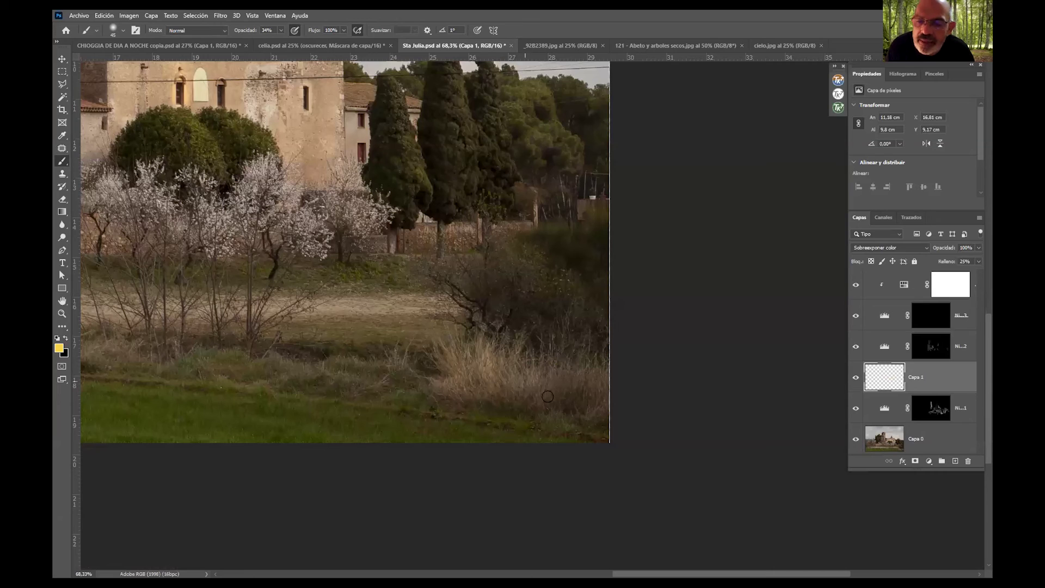
pyautogui.moveTo(551, 367); pyautogui.dragTo(577, 388)
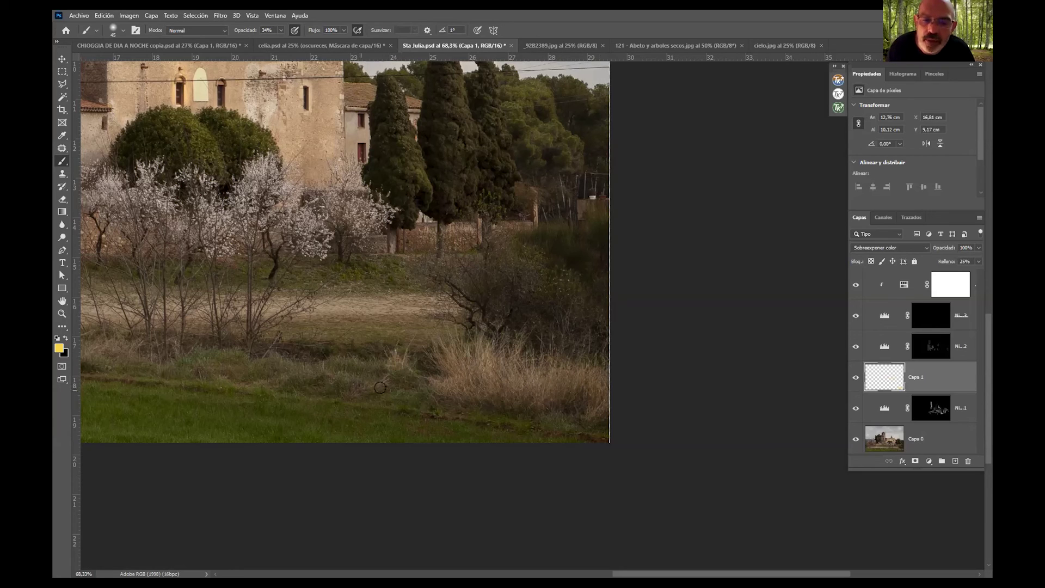
# Compare the dry grass and the wall with the yellow Sobreexponer color layer repeatedly hidden and shown
pyautogui.click(857, 381)
pyautogui.click(857, 380)
pyautogui.click(857, 379)
pyautogui.click(858, 380)
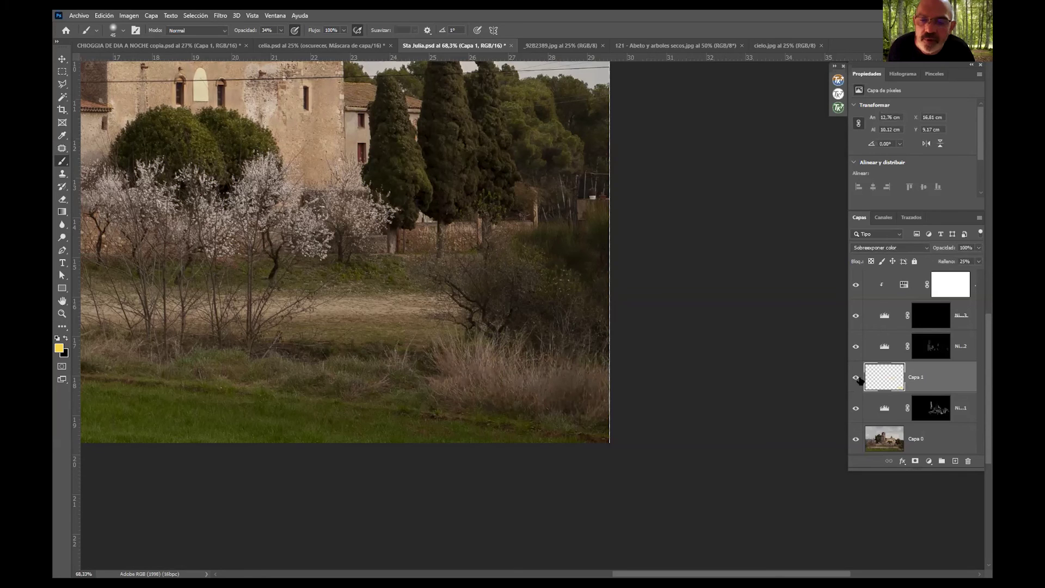
pyautogui.click(858, 381)
pyautogui.click(858, 381)
pyautogui.click(858, 381)
pyautogui.click(858, 381)
pyautogui.click(858, 380)
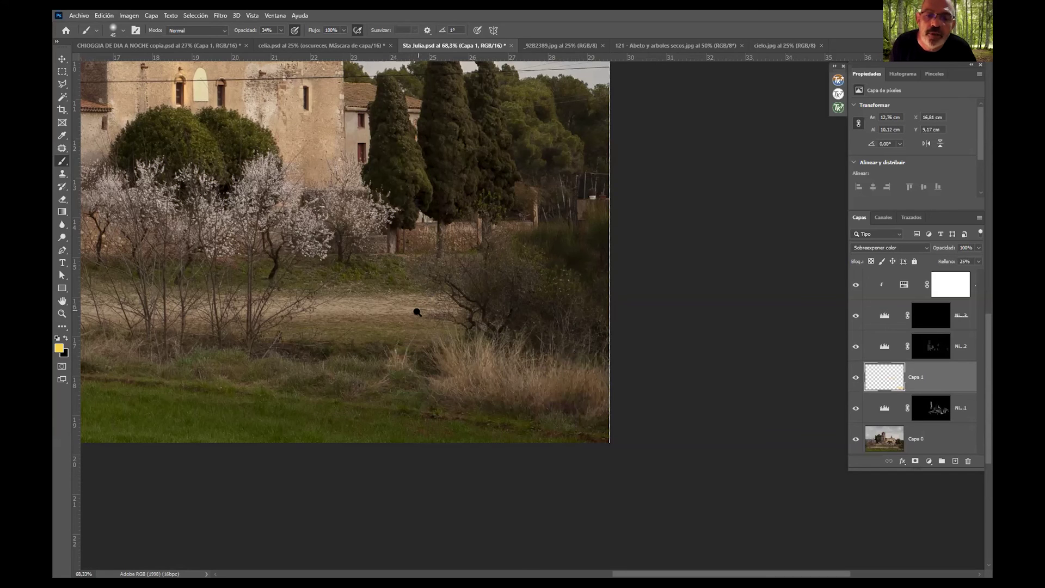
pyautogui.scroll(-1, 418, 312)
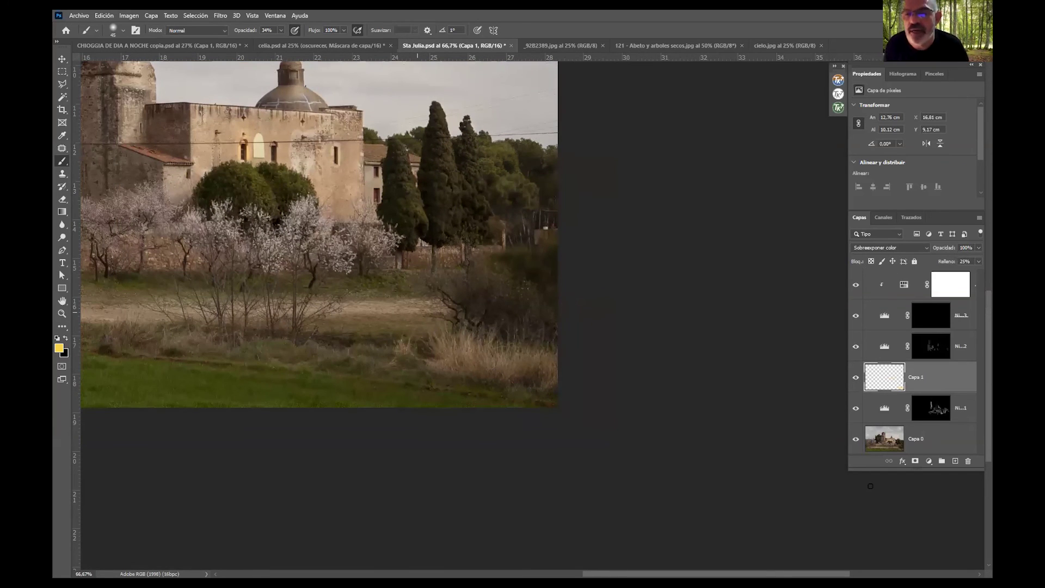
pyautogui.hotkey('ctrl', '-')
pyautogui.hotkey('ctrl', '-')
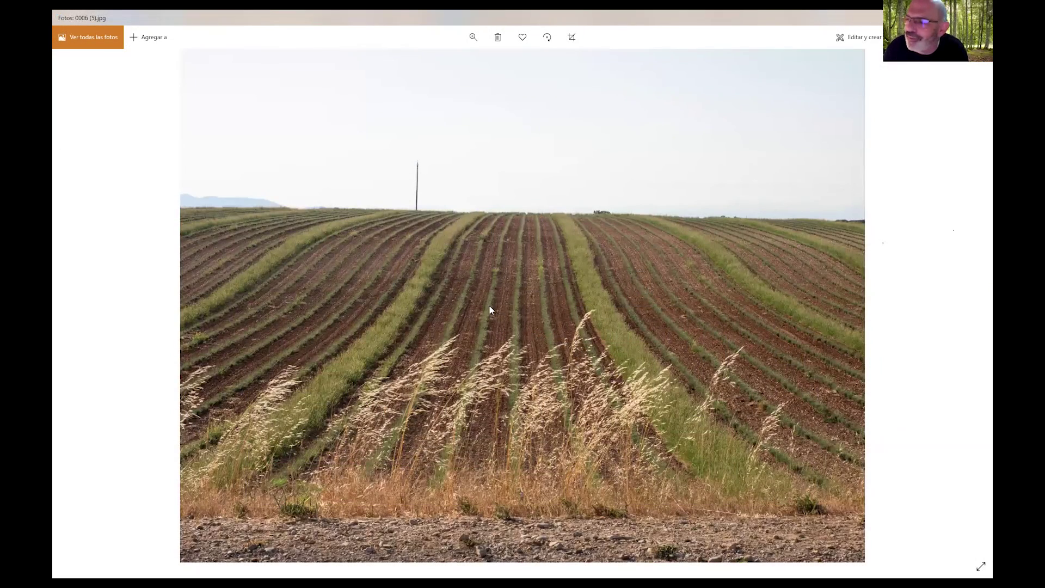
# In the Fotos viewer, compare the unedited and edited versions of the ploughed field, stone church and thatched hut photos
pyautogui.press('Right')
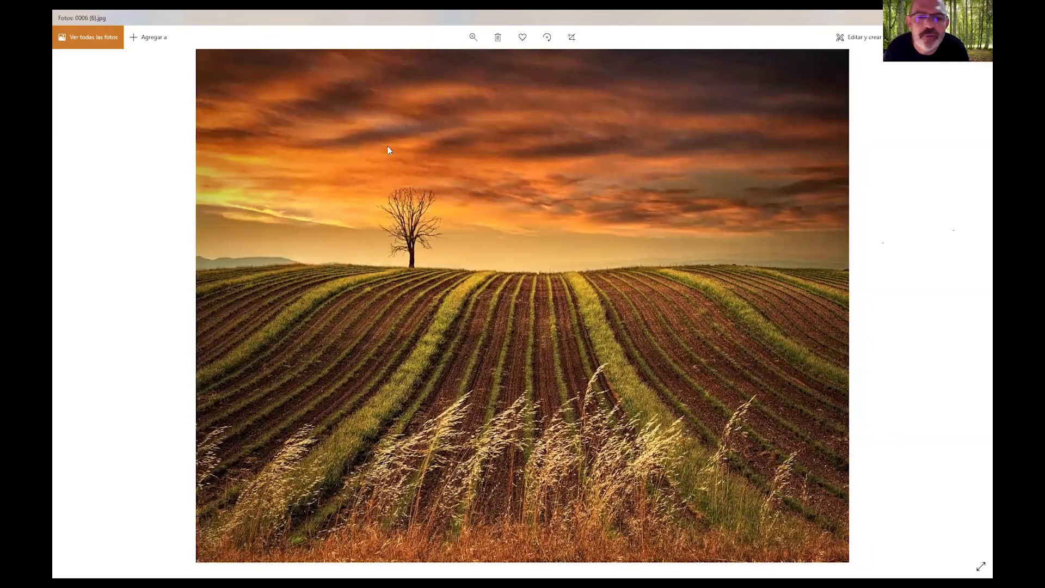
pyautogui.press('Right')
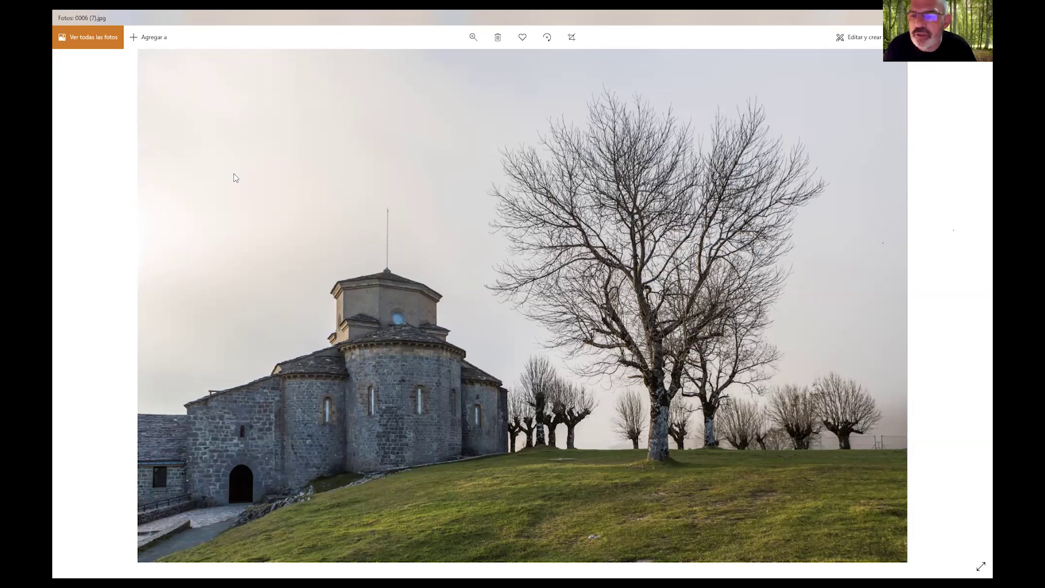
pyautogui.press('Right')
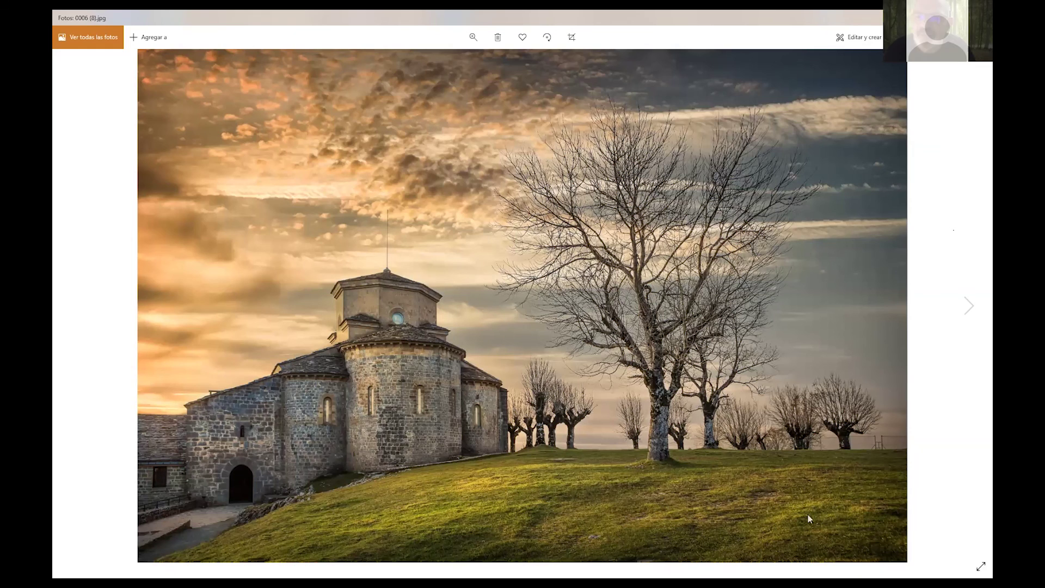
pyautogui.press('Right')
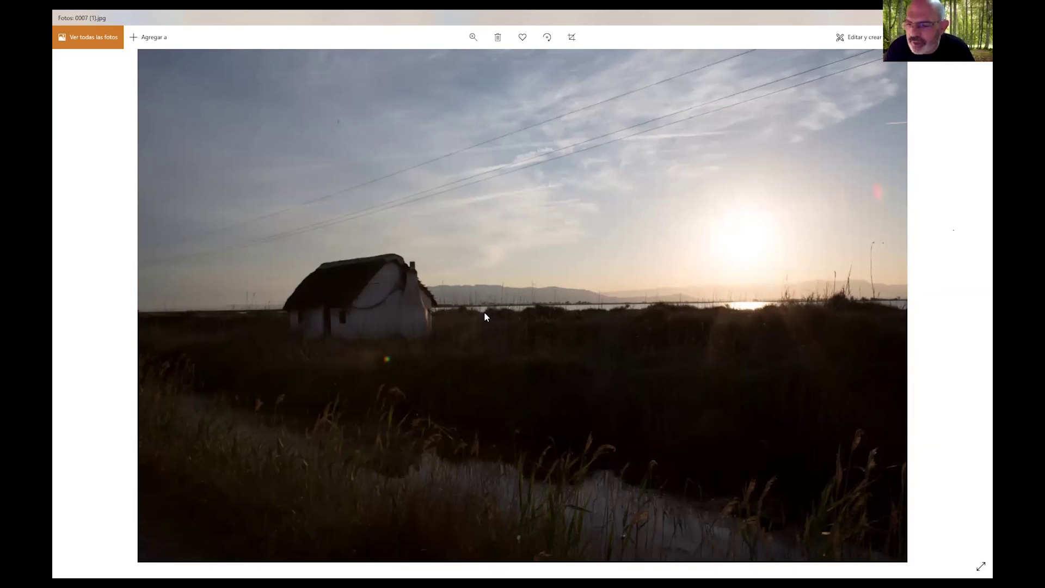
pyautogui.press('Right')
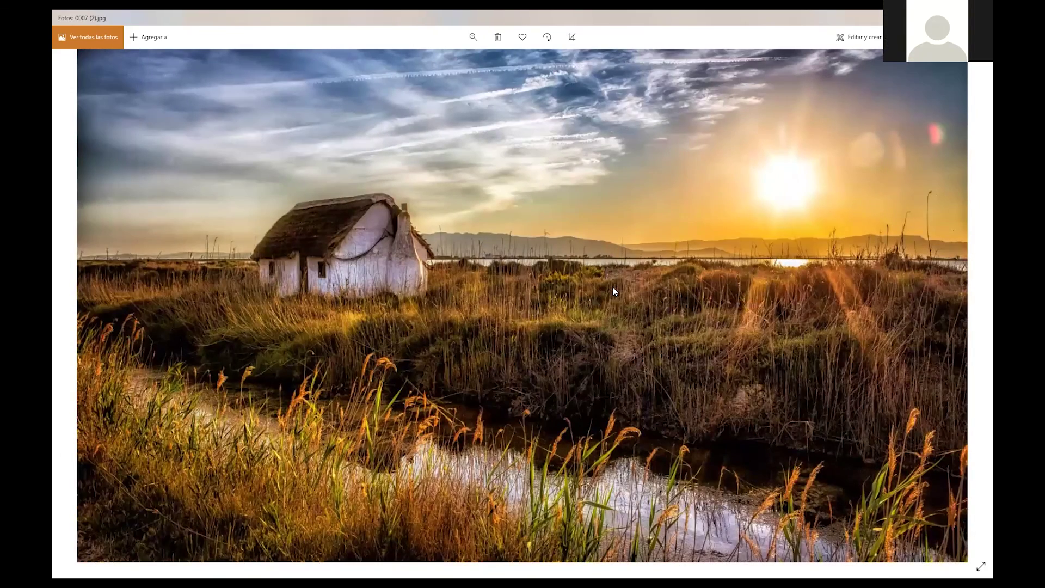
pyautogui.press('Left')
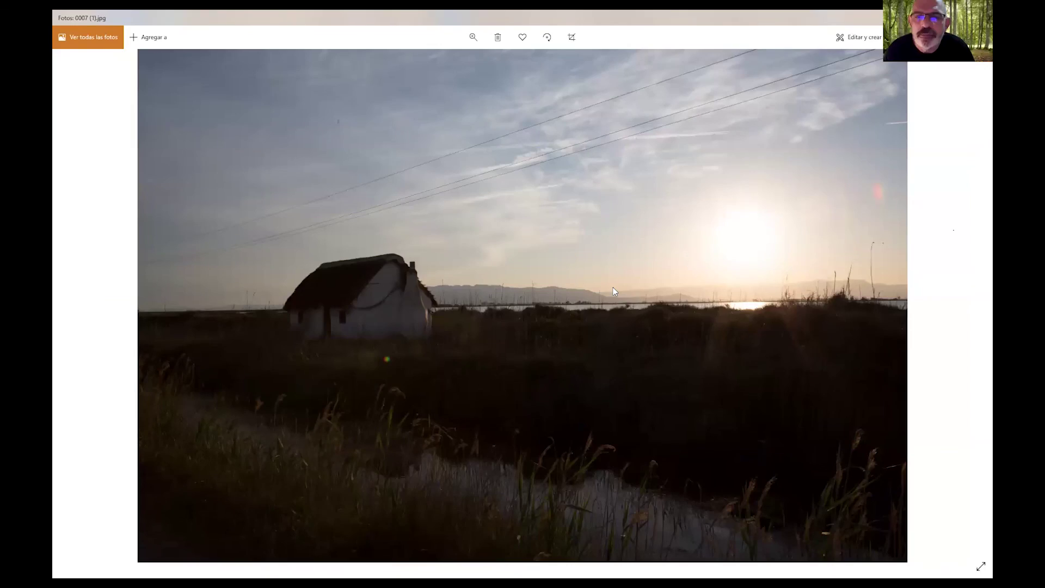